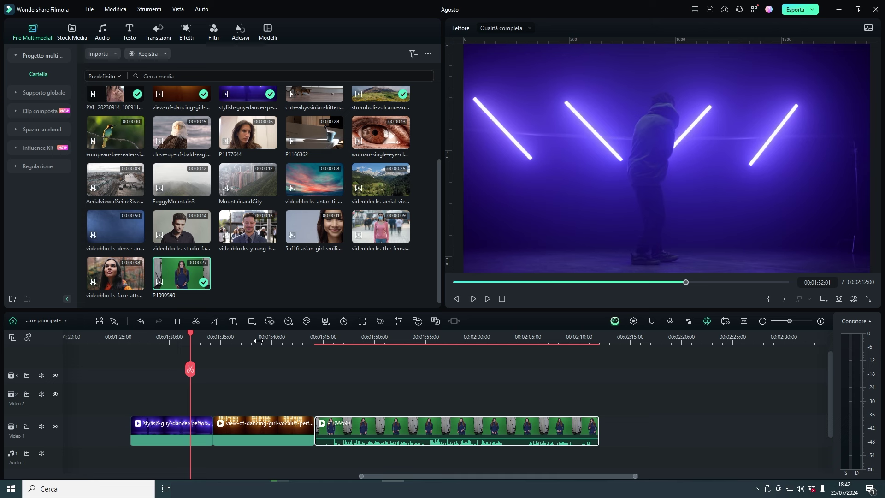
# Step: Play the timeline from about 00:01:28 in the purple-lit dancer clip, pausing partway and resuming playback
pyautogui.click(157, 336)
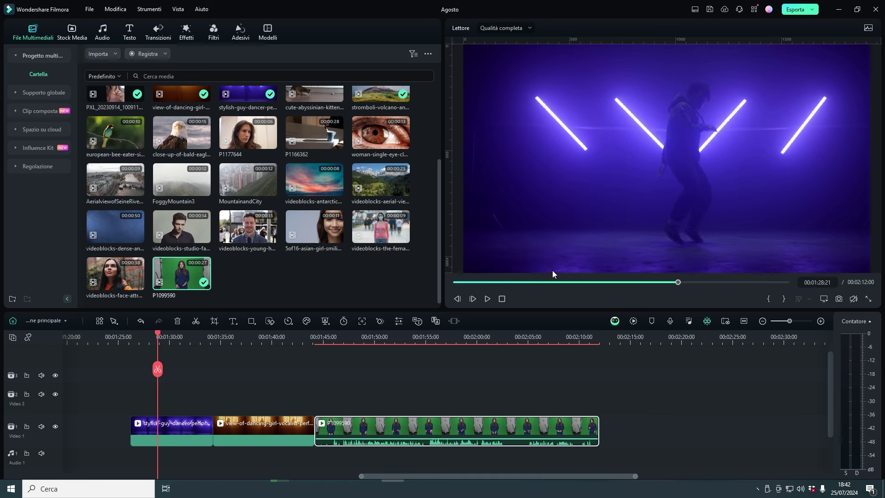
pyautogui.click(487, 299)
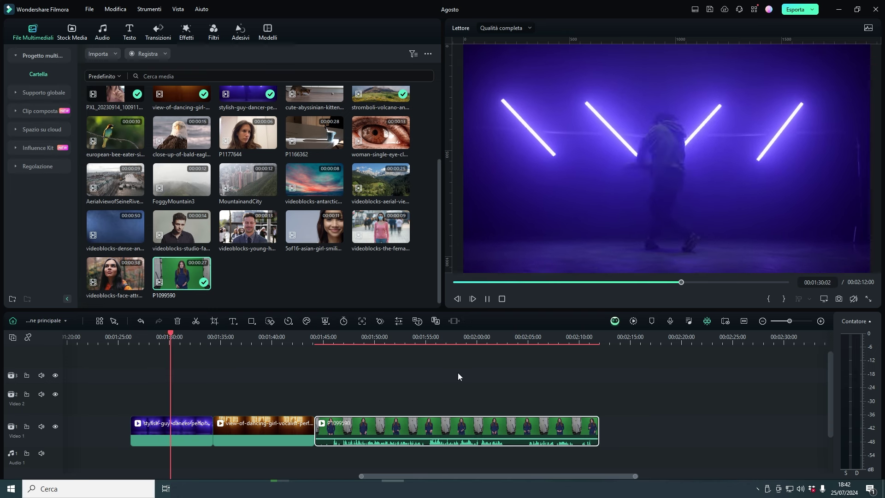
pyautogui.press('space')
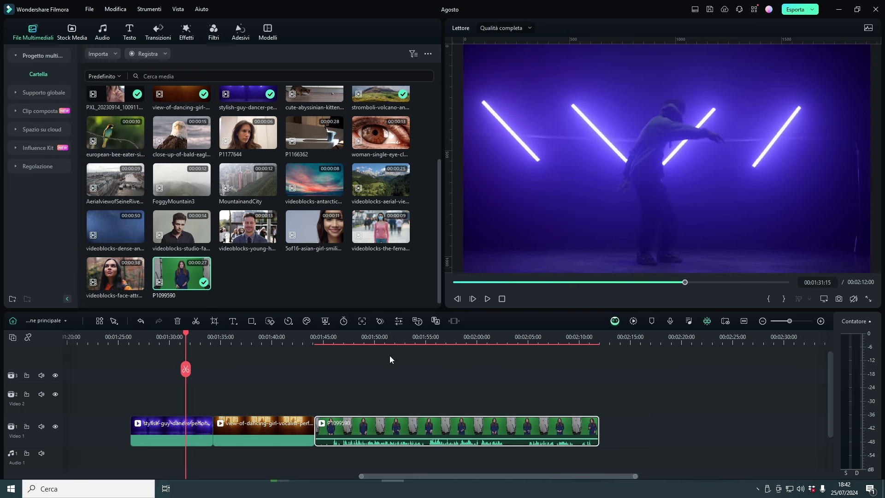
pyautogui.press('space')
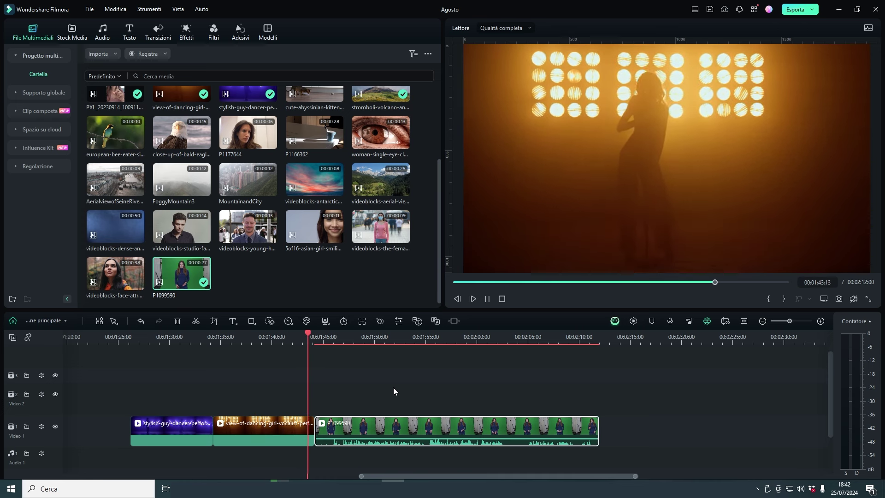
# Step: Play the sequence again from the dancer clip and pause inside the green-screen clip
pyautogui.click(187, 337)
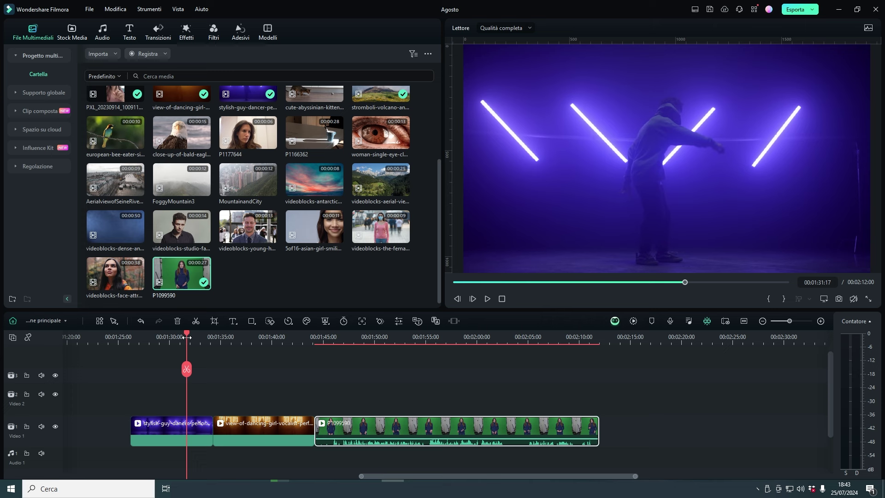
pyautogui.click(132, 354)
pyautogui.press('space')
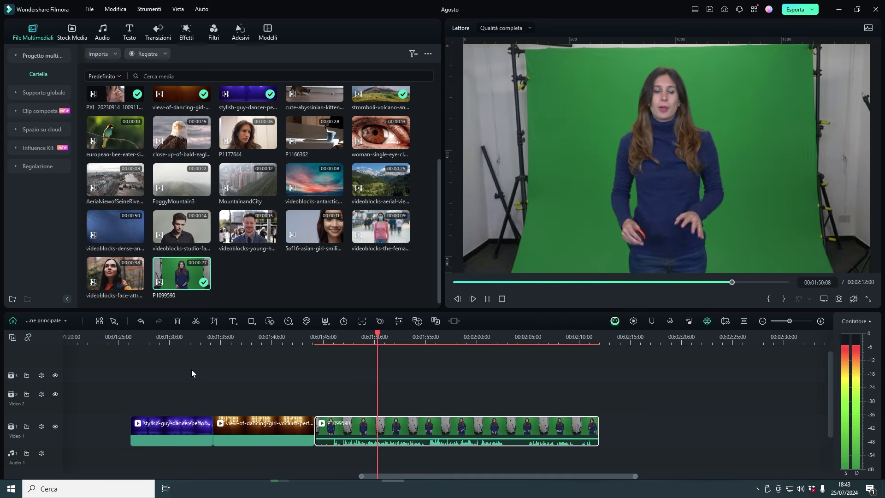
pyautogui.press('space')
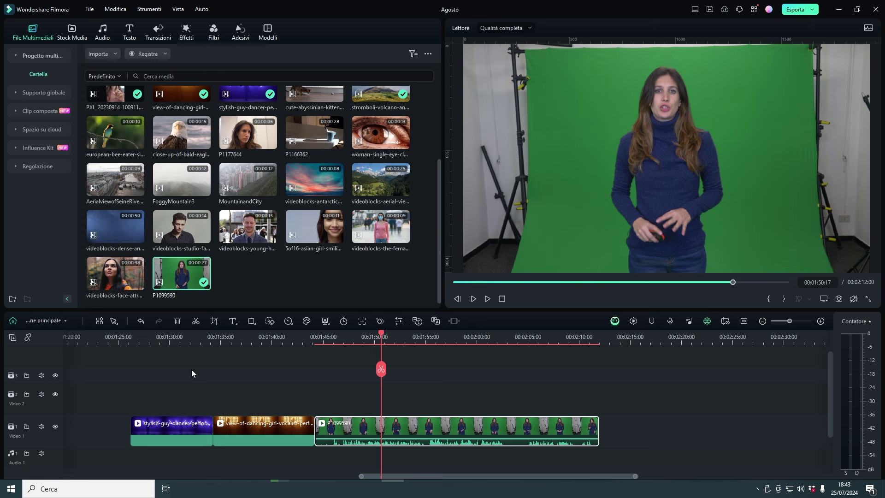
# Step: Play the timeline in reverse at double speed and stop near the start of the dancer clip
pyautogui.press('j')
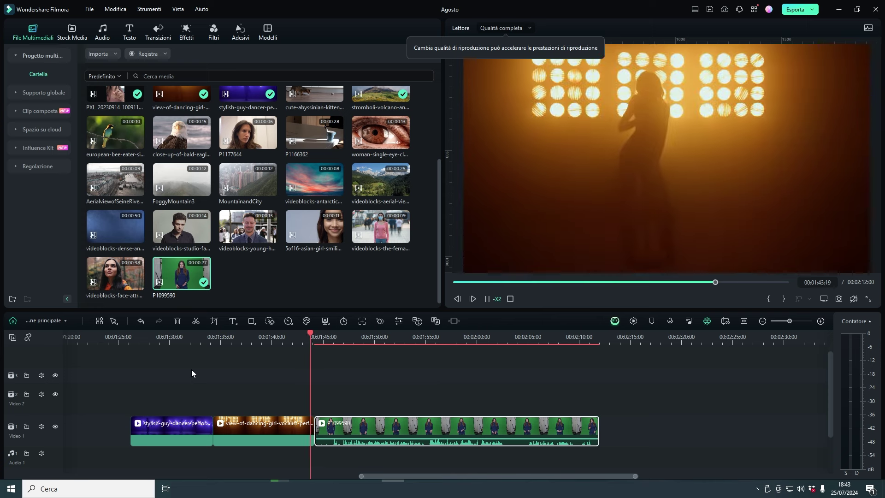
pyautogui.press('j')
pyautogui.press('k')
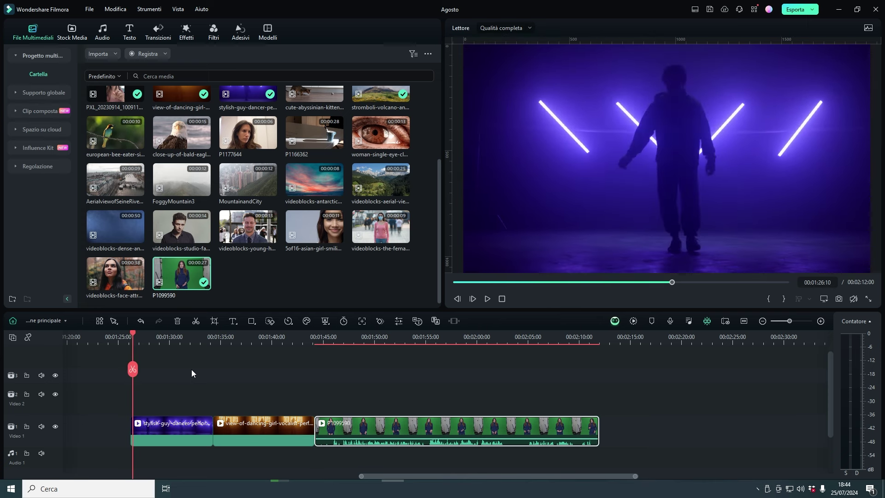
# Step: Play in reverse from about 00:02:10 in the green-screen clip, raising the reverse speed stepwise through 2x and 4x
pyautogui.click(580, 339)
pyautogui.press('j')
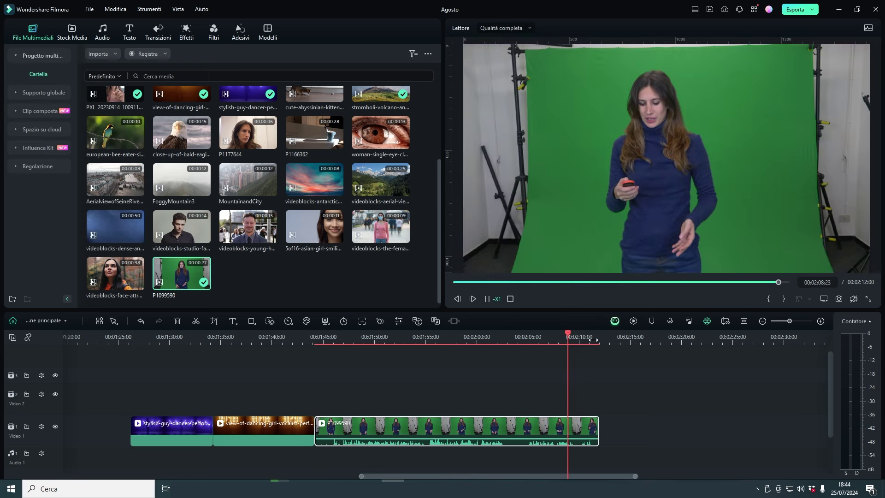
pyautogui.press('j')
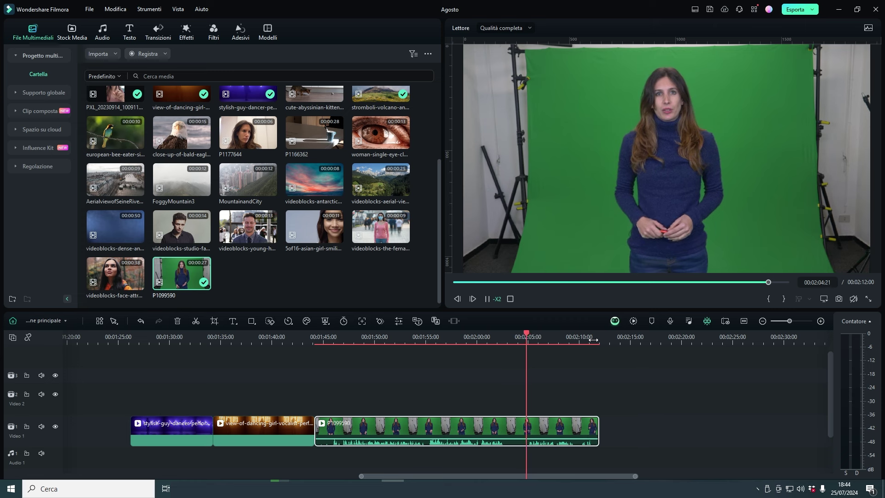
pyautogui.press('j')
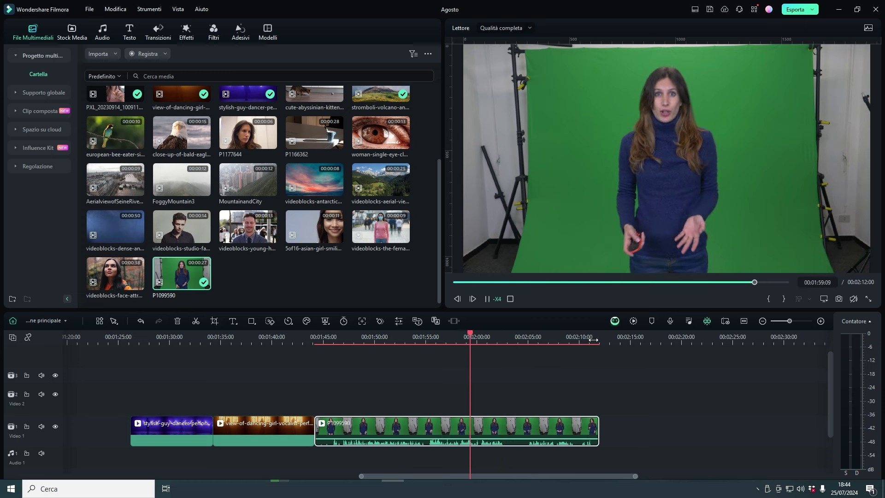
pyautogui.press('j')
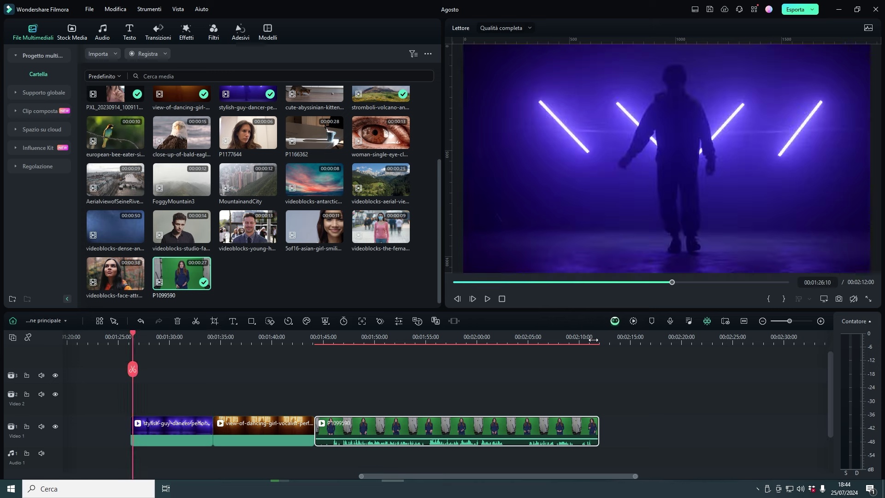
# Step: Play forward from the dancer clip, reverse at up to 4x, stop, and place the playhead at 00:01:39:19
pyautogui.click(182, 337)
pyautogui.press('l')
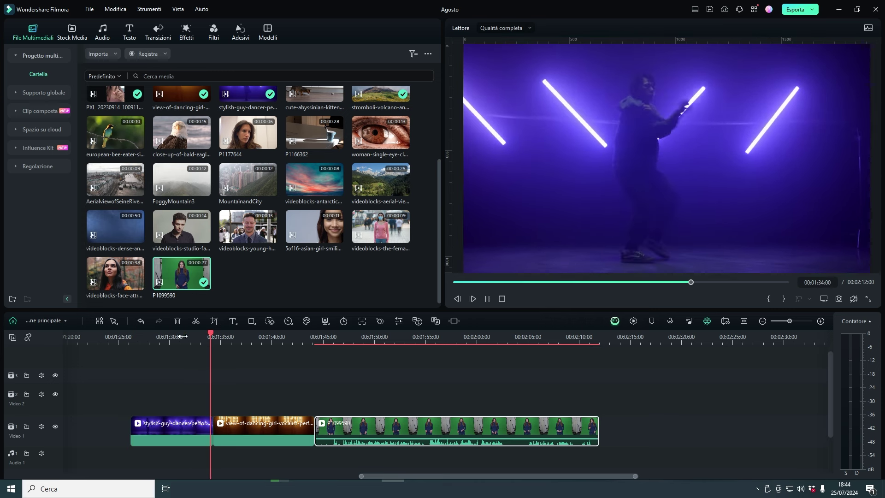
pyautogui.press('j')
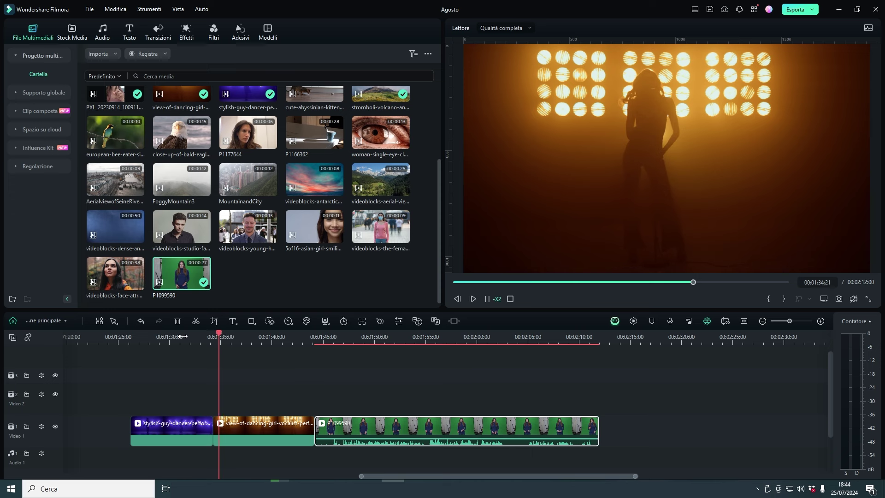
pyautogui.press('j')
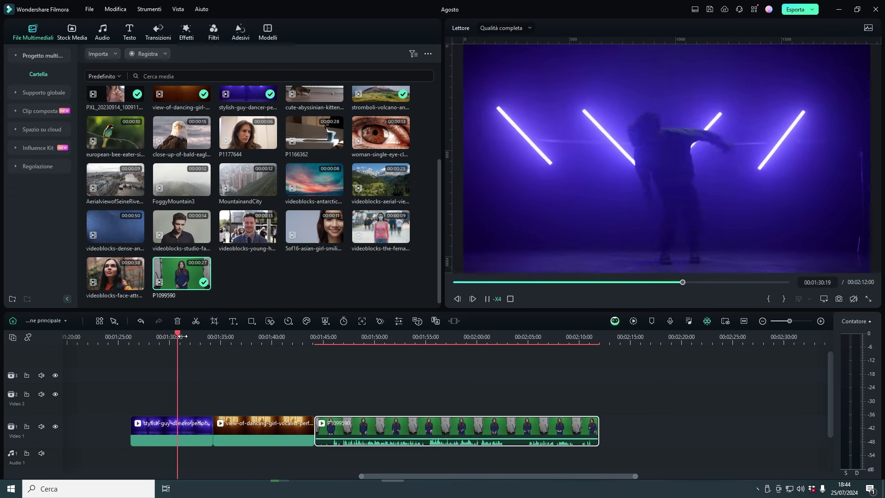
pyautogui.press('k')
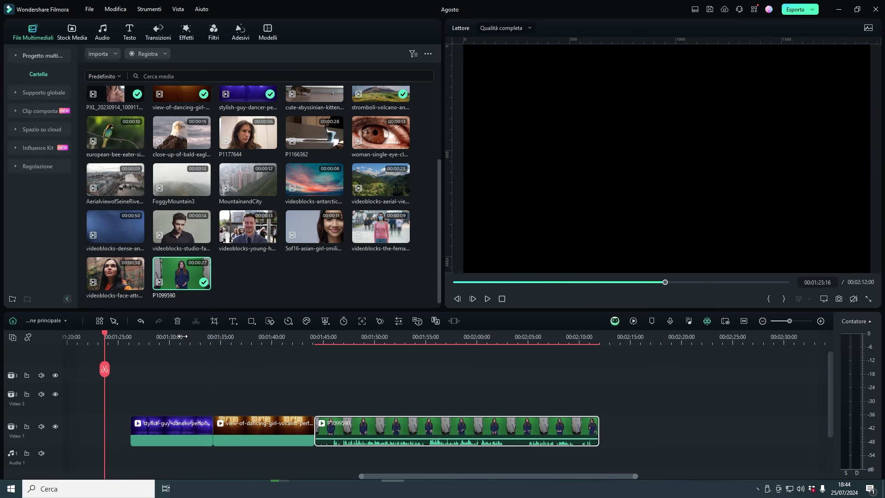
pyautogui.click(270, 342)
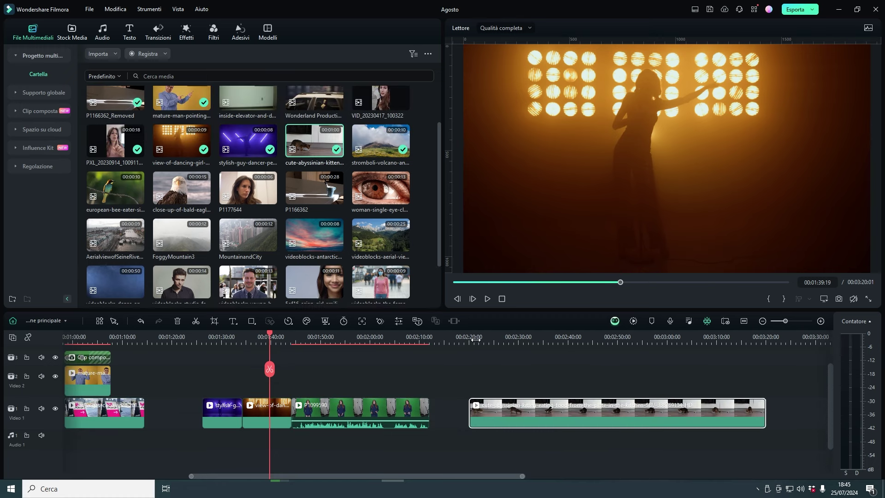
# Step: Open the mask settings of the kitten clip with the playhead at 00:02:21:09
pyautogui.click(476, 340)
pyautogui.moveTo(499, 474); pyautogui.dragTo(557, 474)
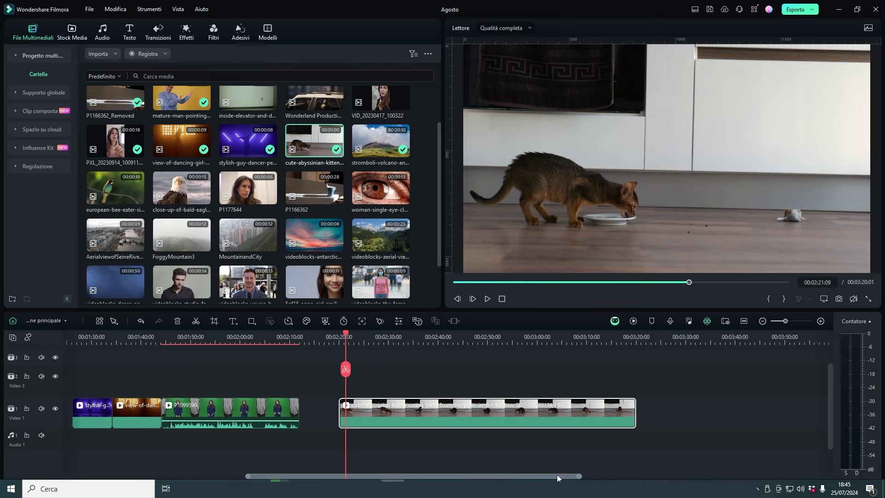
pyautogui.doubleClick(396, 407)
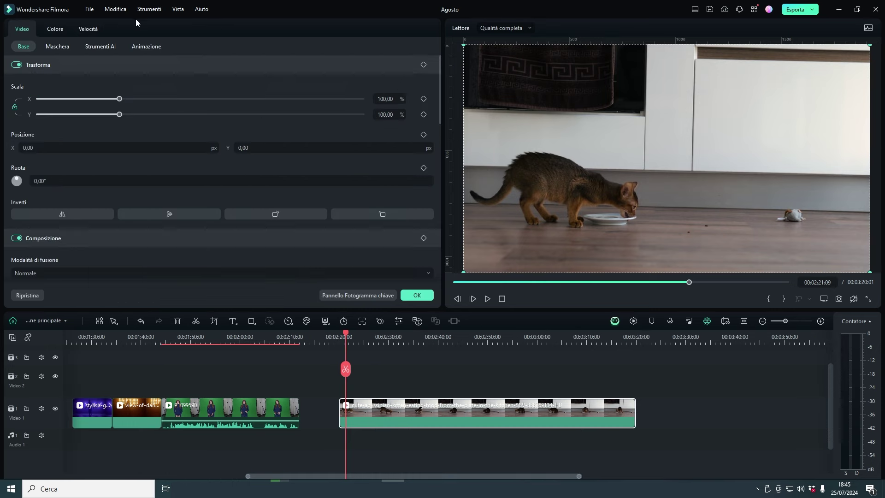
pyautogui.click(66, 45)
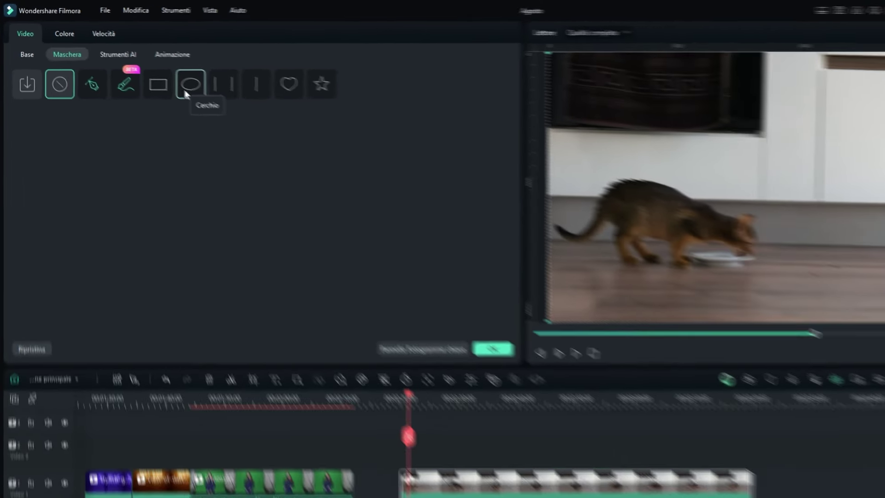
# Step: Add a circle mask to the kitten clip, scaled to about 35% and positioned over the cat's body
pyautogui.click(184, 94)
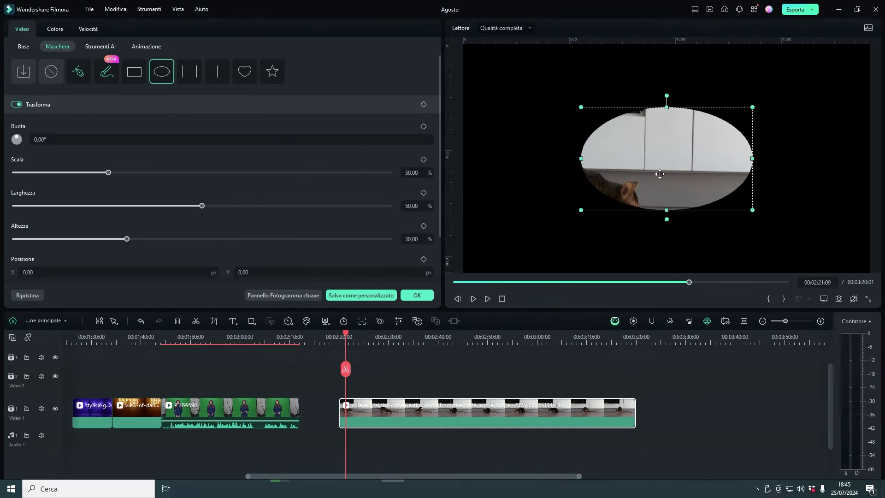
pyautogui.moveTo(789, 177); pyautogui.dragTo(711, 231)
pyautogui.moveTo(798, 271); pyautogui.dragTo(826, 267)
pyautogui.moveTo(696, 226); pyautogui.dragTo(672, 211)
pyautogui.moveTo(632, 181); pyautogui.dragTo(571, 195)
# Step: Switch the circle mask's inversion on and off, and remove the mask from the kitten clip
pyautogui.scroll(-2, 438, 152)
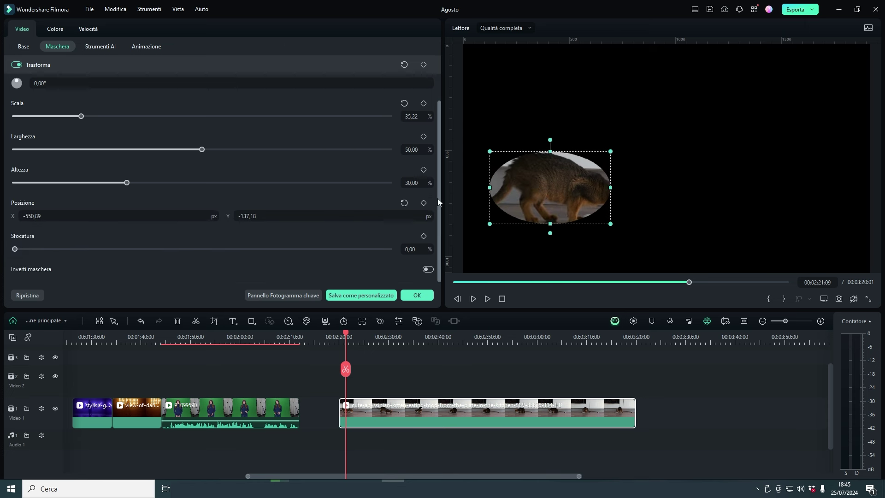
pyautogui.click(429, 270)
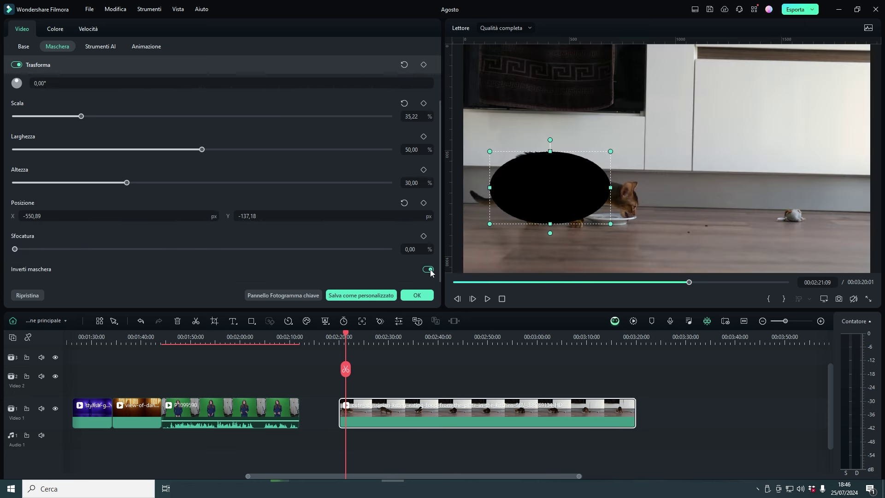
pyautogui.click(428, 270)
pyautogui.scroll(2, 432, 198)
pyautogui.press('Delete')
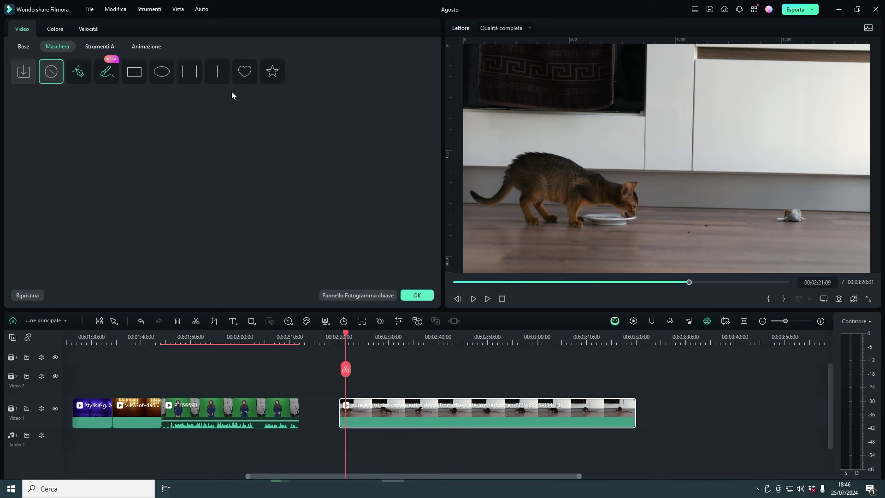
# Step: Draw a closed freeform mask with the pen around the cat and its plate
pyautogui.click(79, 73)
pyautogui.click(474, 210)
pyautogui.click(508, 204)
pyautogui.click(521, 226)
pyautogui.click(549, 233)
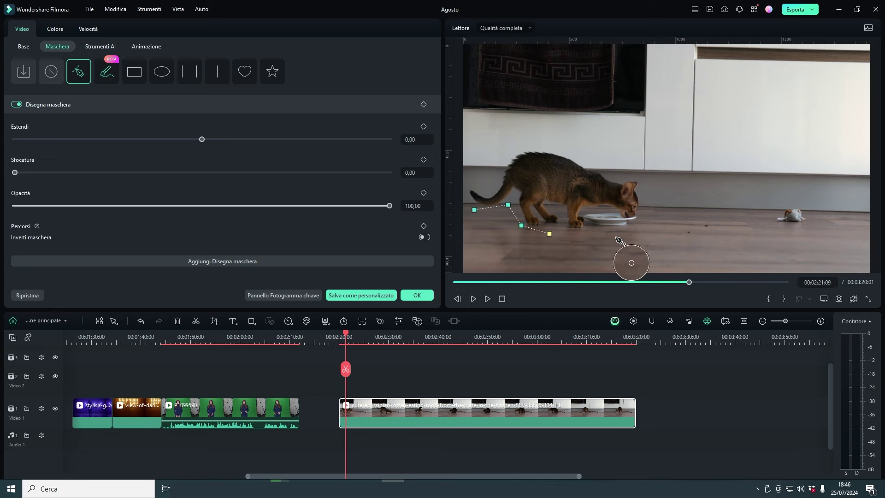
pyautogui.click(635, 236)
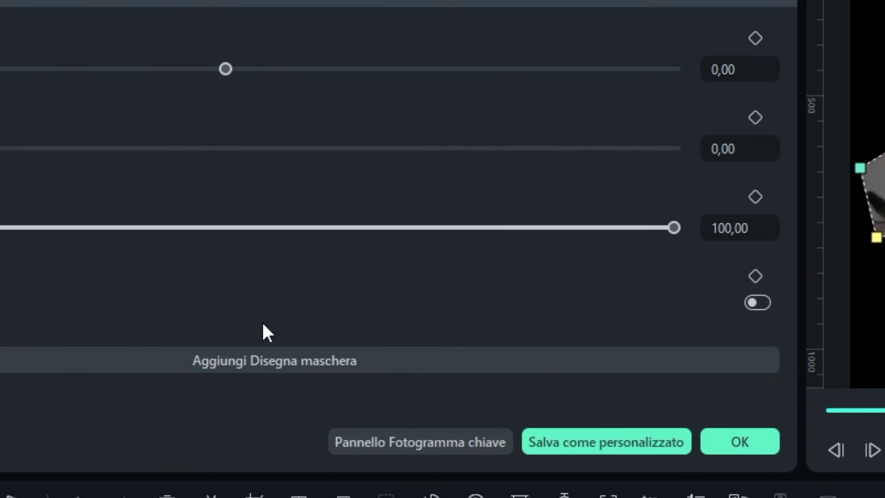
# Step: Add a second drawn mask and outline the small toy on the floor with a closed five-point path
pyautogui.click(276, 362)
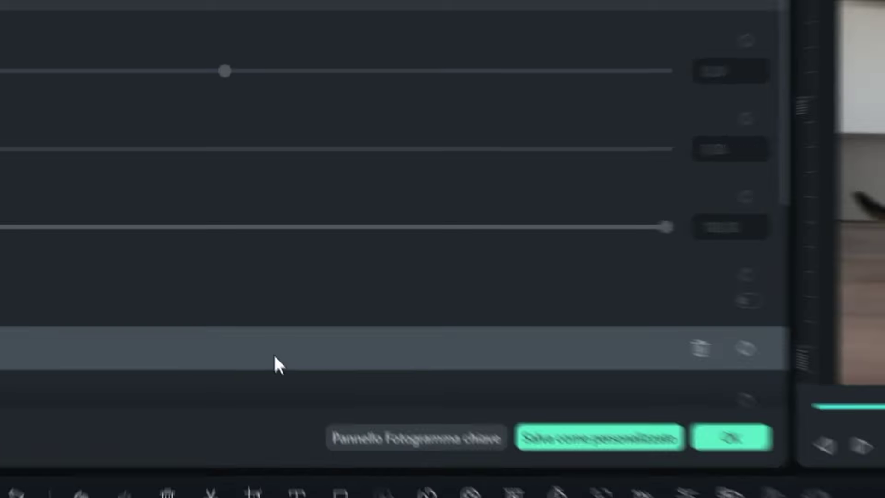
pyautogui.click(792, 200)
pyautogui.click(769, 215)
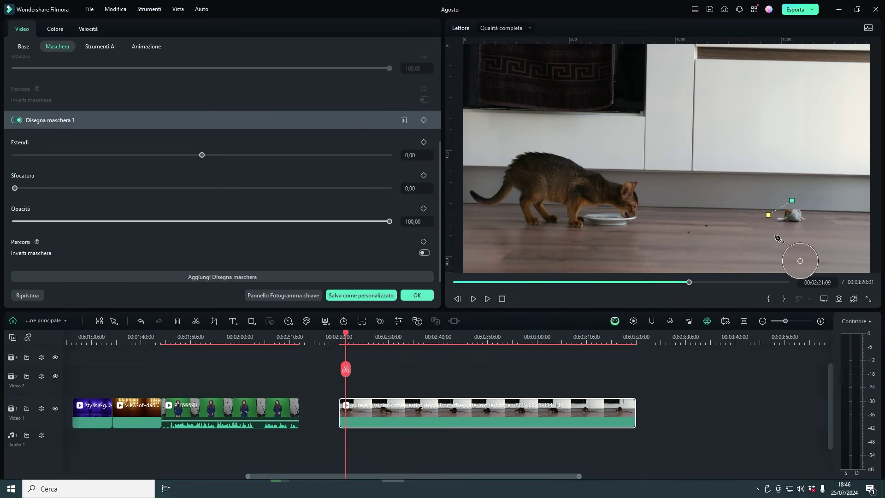
pyautogui.click(775, 236)
pyautogui.click(808, 229)
pyautogui.click(814, 207)
pyautogui.click(792, 200)
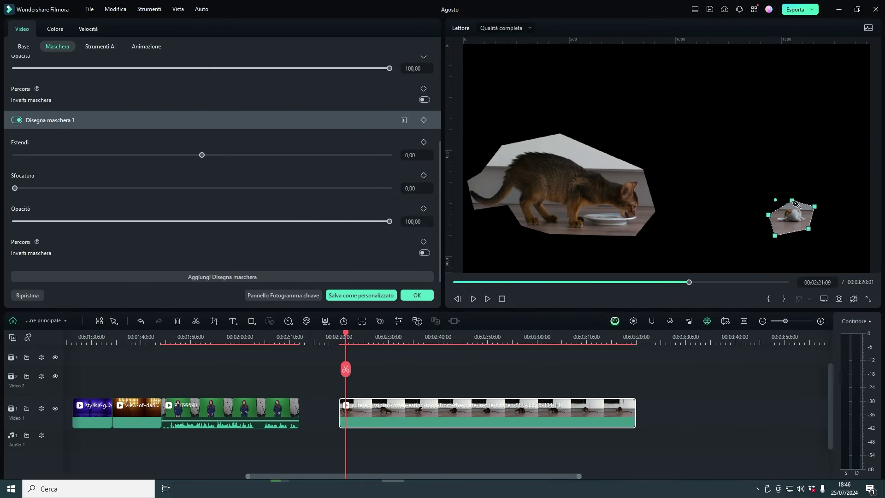
# Step: Set the blur of the drawn mask around the cat to 15.50
pyautogui.moveTo(439, 184); pyautogui.dragTo(433, 63)
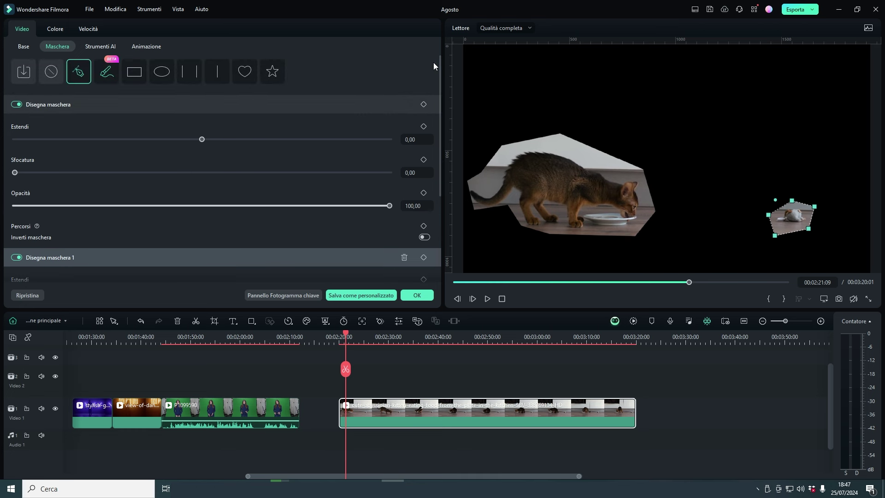
pyautogui.scroll(-3, 112, 157)
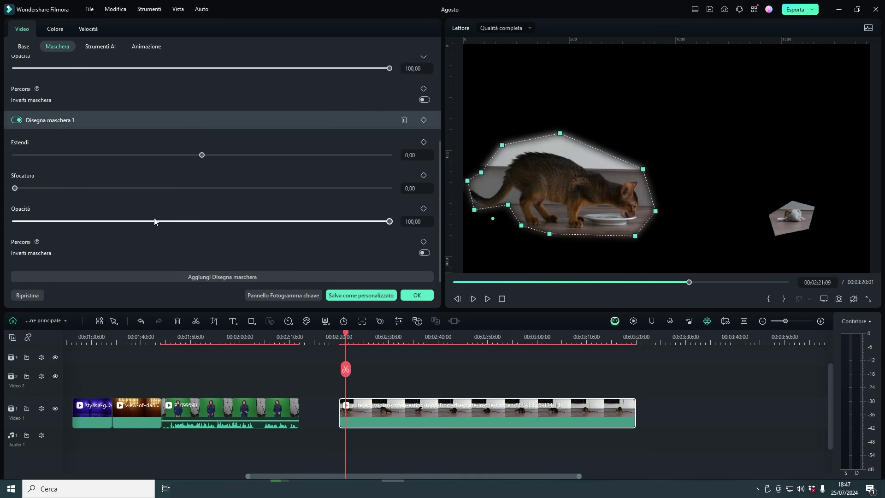
pyautogui.moveTo(442, 225); pyautogui.dragTo(433, 119)
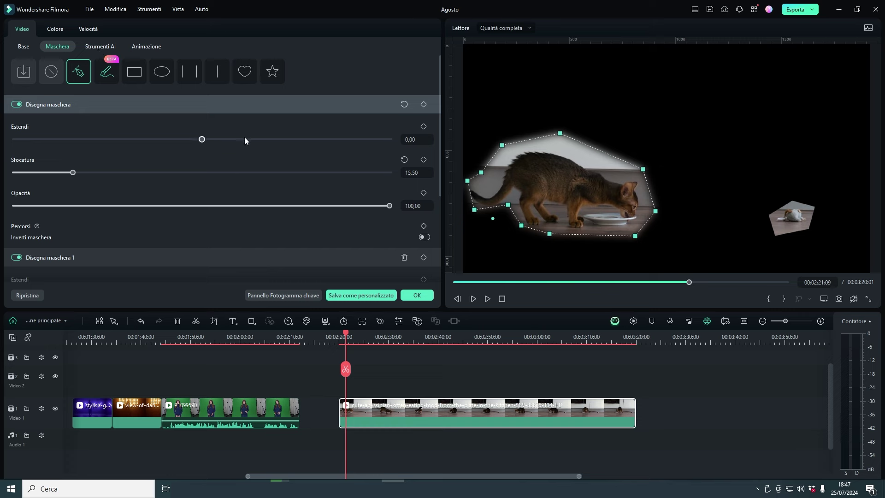
# Step: Reset the kitten clip's masks and close its settings
pyautogui.click(28, 295)
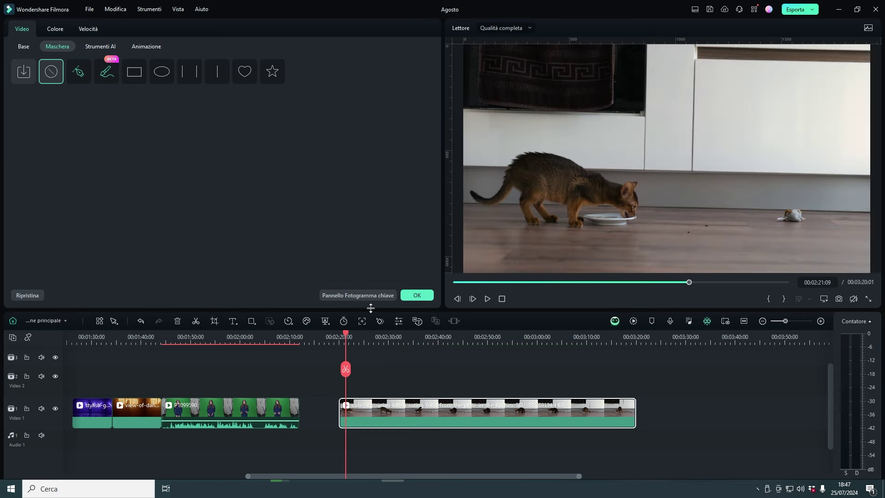
pyautogui.click(416, 295)
pyautogui.hscroll(3, 405, 354)
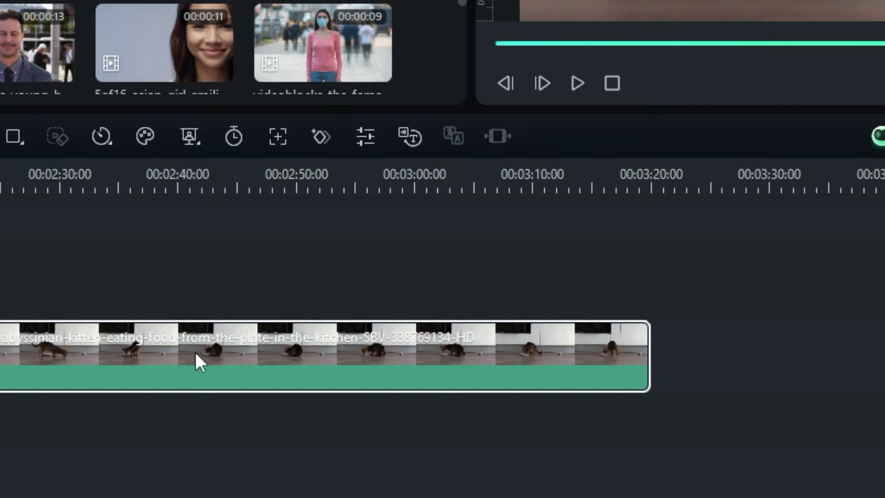
# Step: Duplicate the kitten clip and stack the copy directly above the original on the second video track
pyautogui.hotkey('ctrl', 'c')
pyautogui.hotkey('ctrl', 'v')
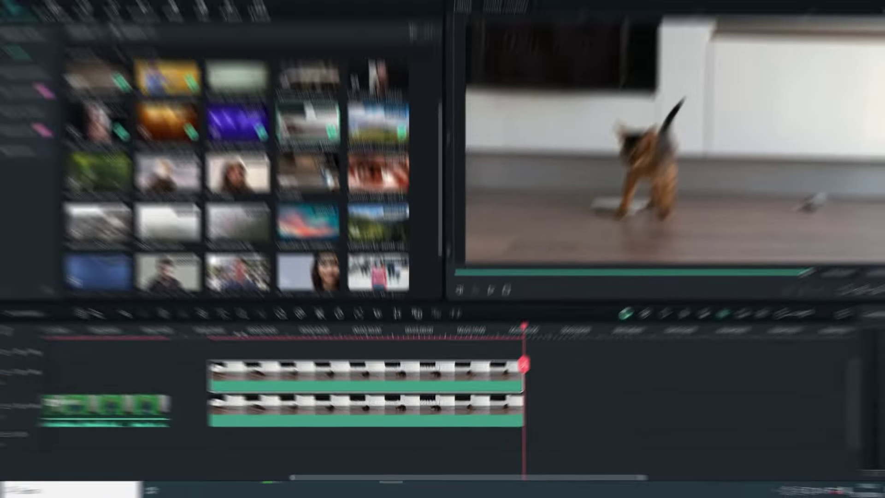
pyautogui.click(14, 184)
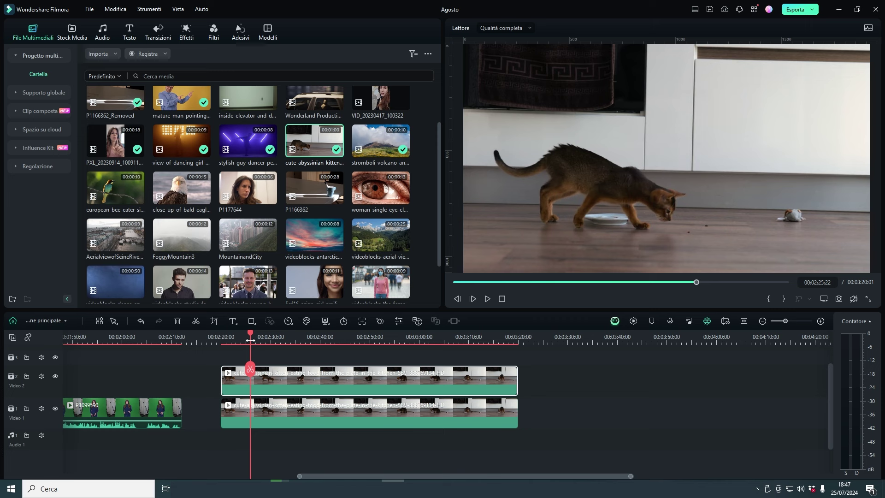
pyautogui.moveTo(247, 335); pyautogui.dragTo(242, 336)
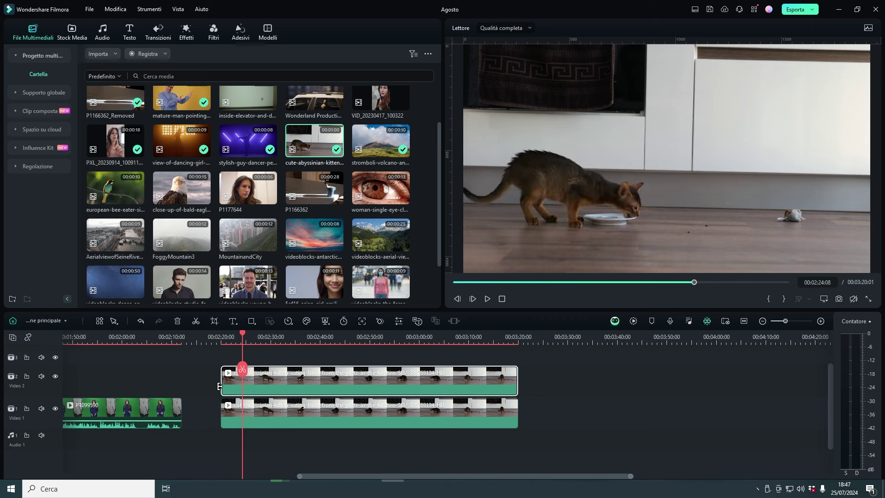
pyautogui.moveTo(221, 390); pyautogui.dragTo(221, 387)
# Step: Add a circle mask 50% wide to the lower kitten clip and position it around the cat at about X -459, Y -146
pyautogui.doubleClick(257, 409)
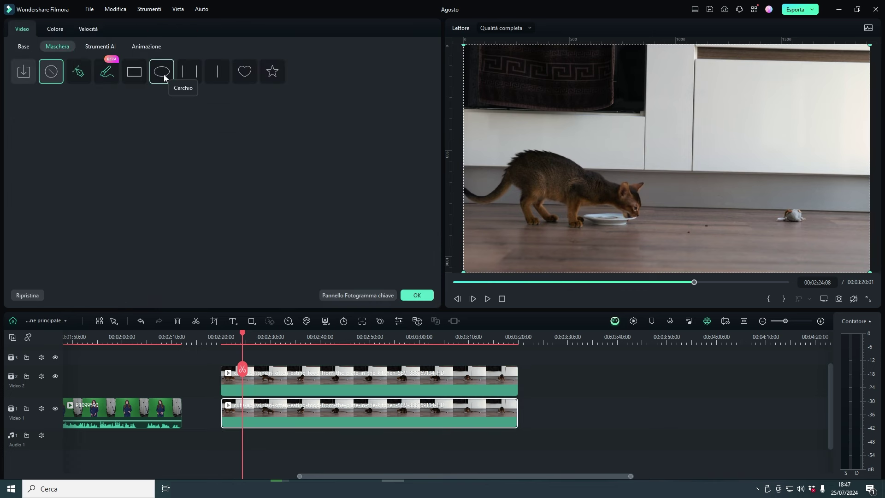
pyautogui.click(162, 72)
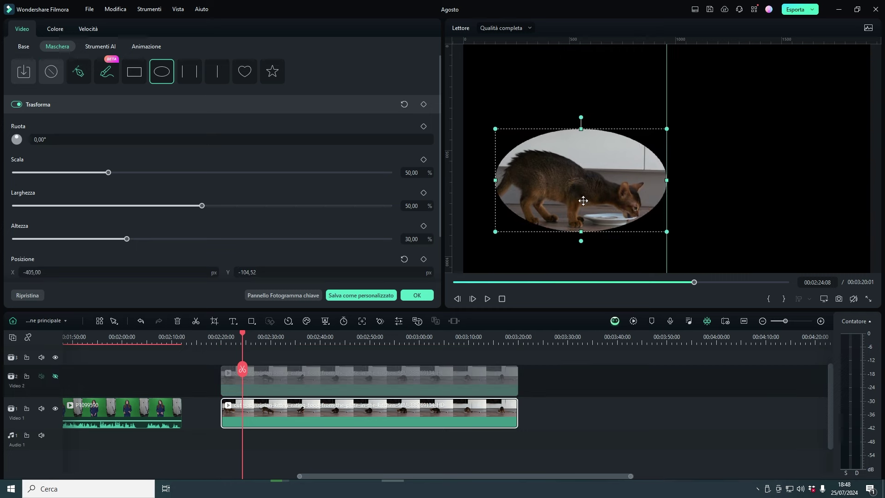
pyautogui.moveTo(583, 201); pyautogui.dragTo(571, 209)
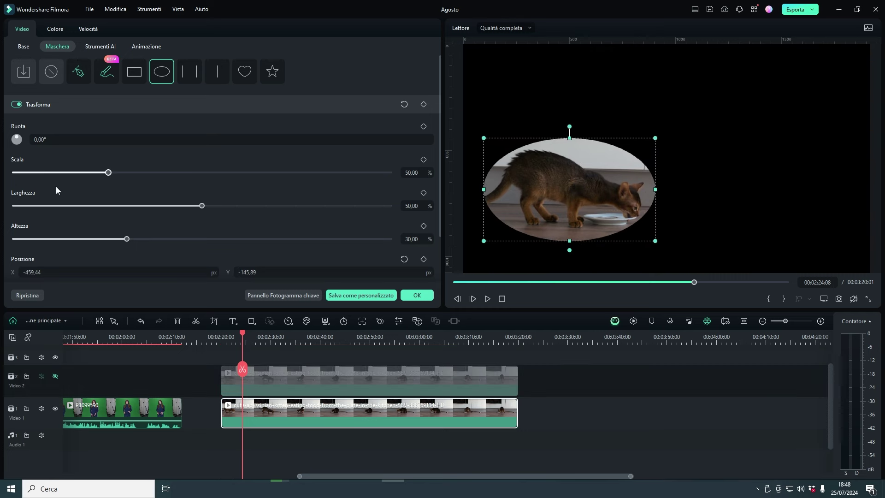
pyautogui.click(55, 377)
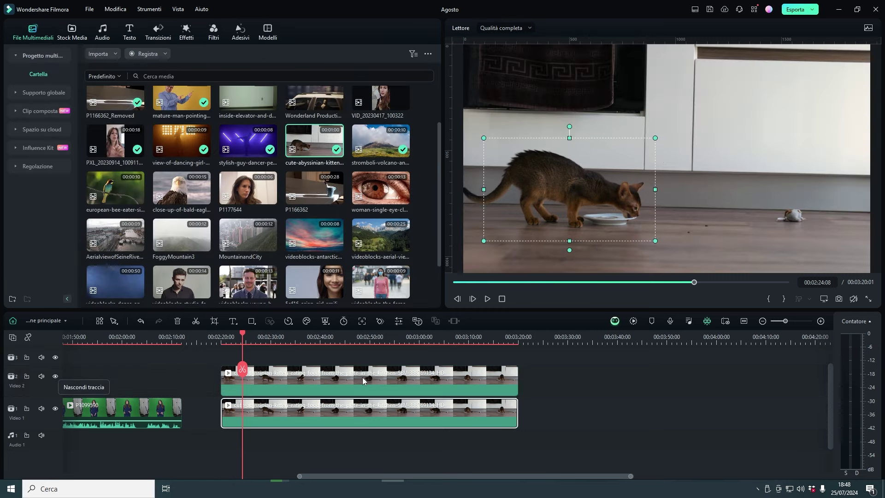
# Step: Add a heart mask to the upper kitten clip and place it around the toy at about X 579, Y -243
pyautogui.click(358, 380)
pyautogui.click(245, 72)
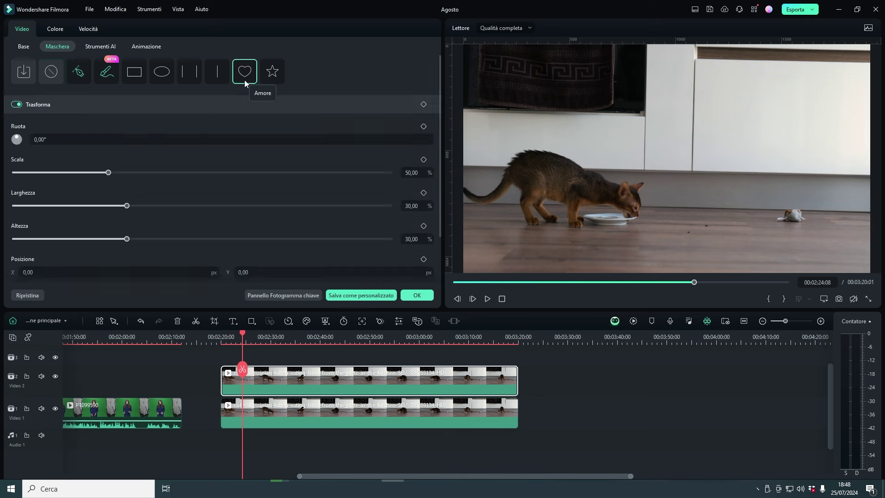
pyautogui.moveTo(693, 146); pyautogui.dragTo(818, 199)
pyautogui.click(265, 353)
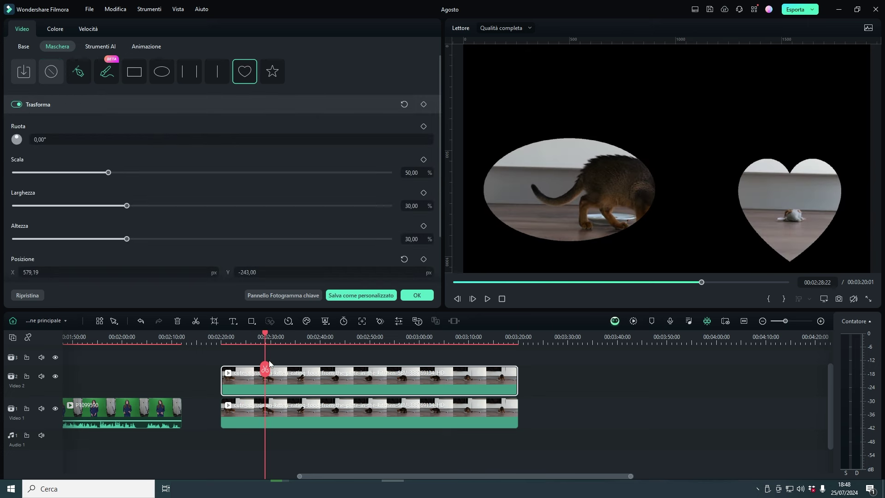
pyautogui.click(239, 340)
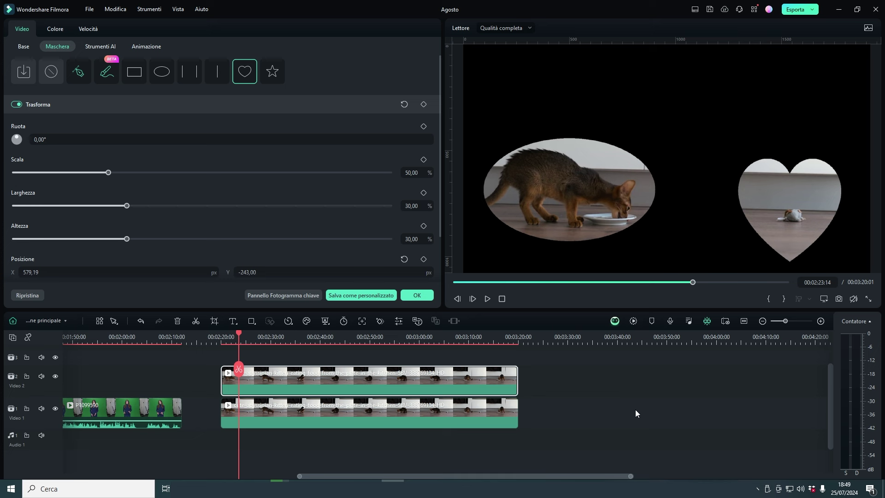
pyautogui.click(416, 296)
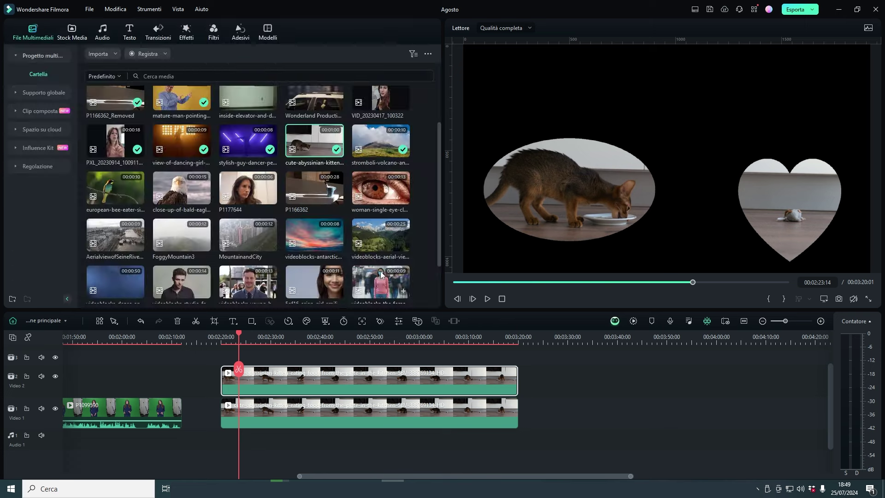
# Step: Place the mature-man-pointing clip on the first video track after the kitten clips, starting at about 00:03:35
pyautogui.moveTo(177, 104); pyautogui.dragTo(599, 406)
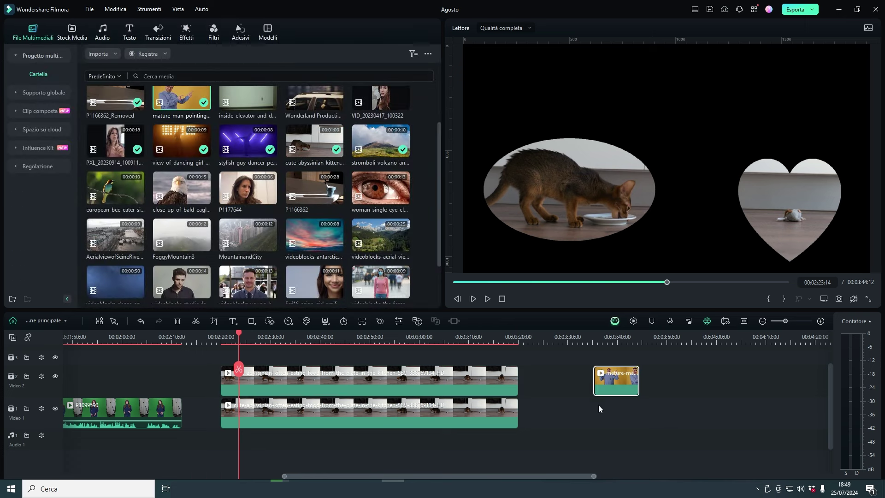
pyautogui.hscroll(3, 580, 474)
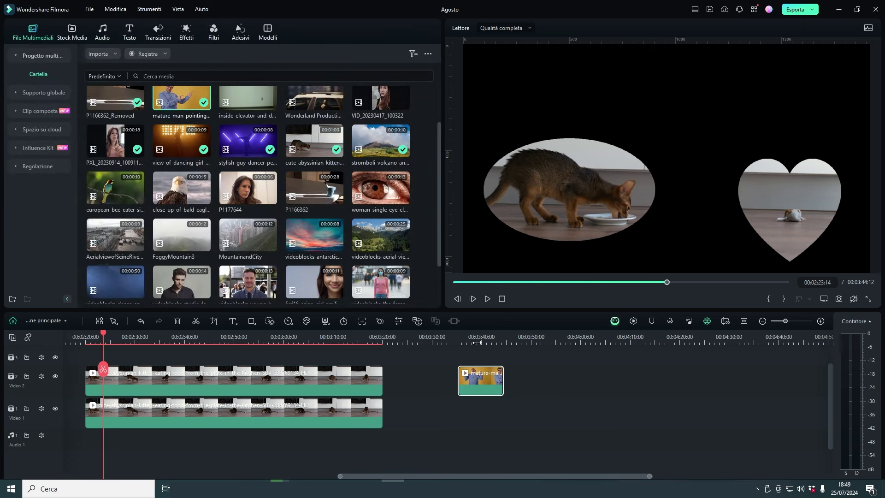
pyautogui.click(477, 340)
pyautogui.moveTo(483, 390); pyautogui.dragTo(487, 413)
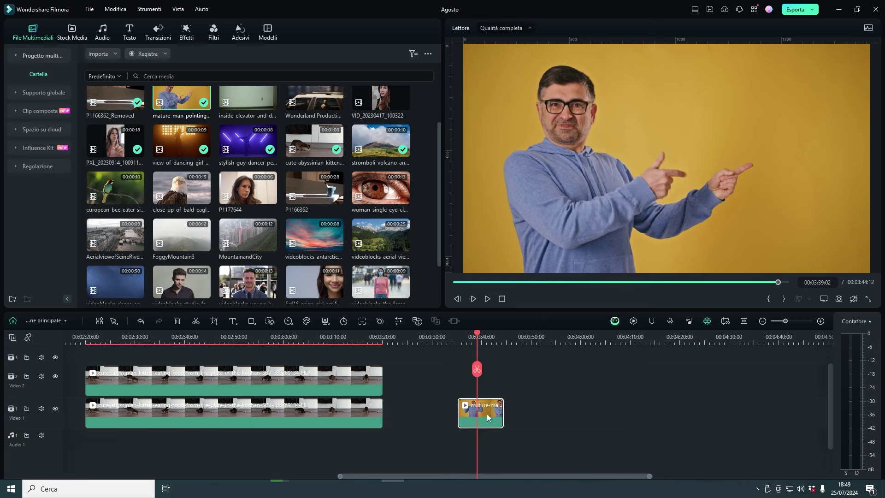
# Step: Add the Neon titolo 09 title on the second track above the end of the man clip and position it over his pointing hand
pyautogui.scroll(2, 182, 229)
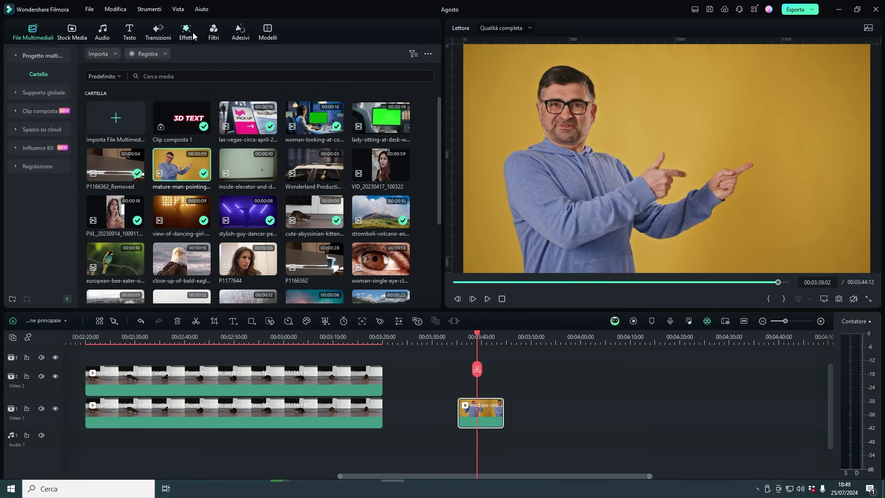
pyautogui.click(129, 33)
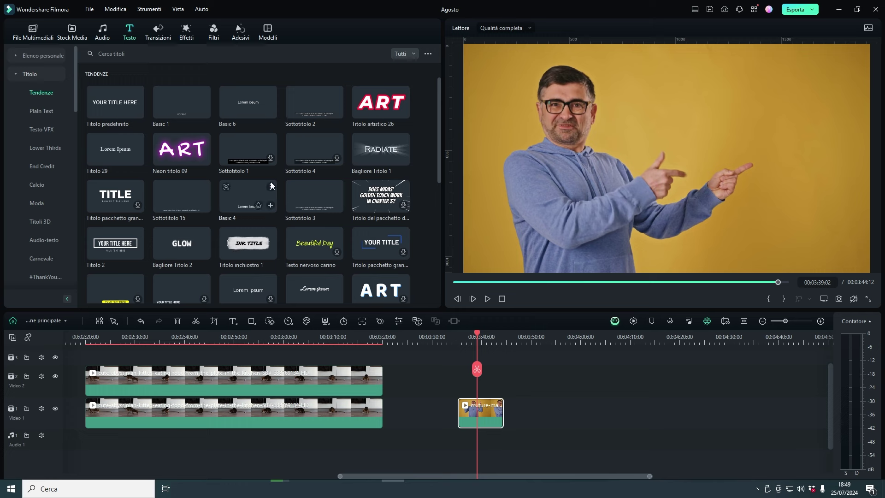
pyautogui.moveTo(182, 145); pyautogui.dragTo(489, 391)
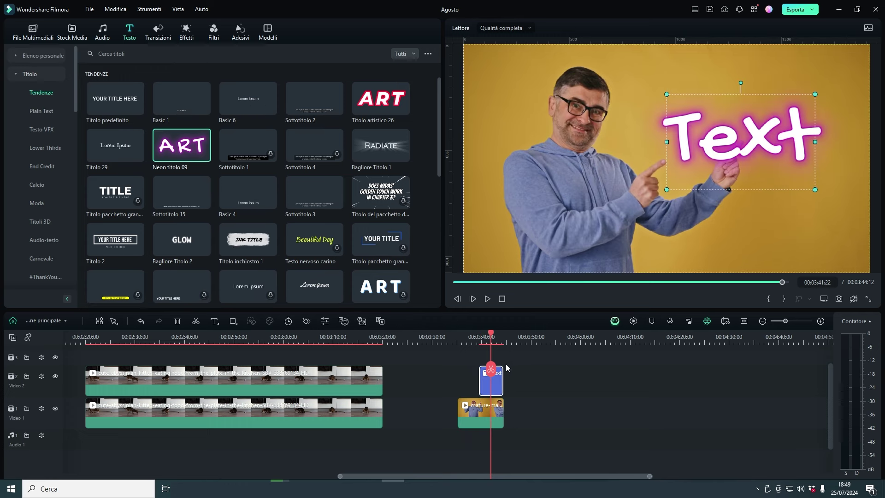
pyautogui.moveTo(745, 143); pyautogui.dragTo(744, 152)
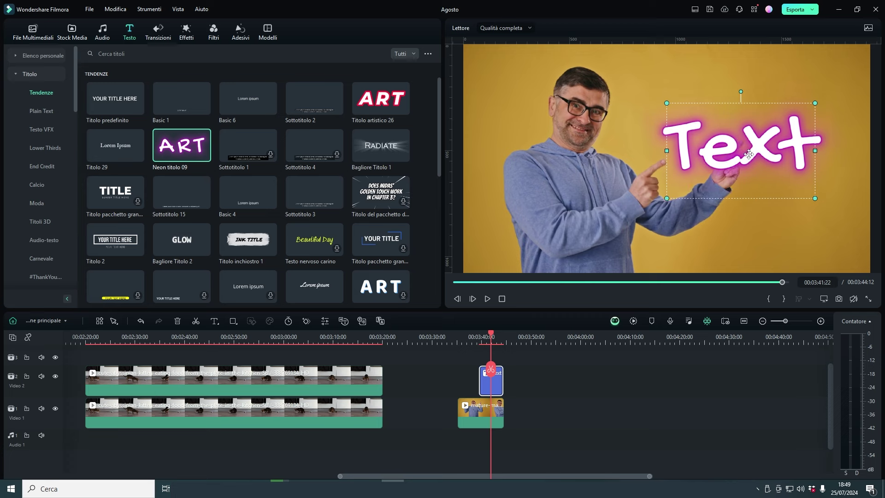
# Step: Place a copy of the man clip on the third video track above the title, aligned with the original
pyautogui.moveTo(483, 413); pyautogui.dragTo(492, 349)
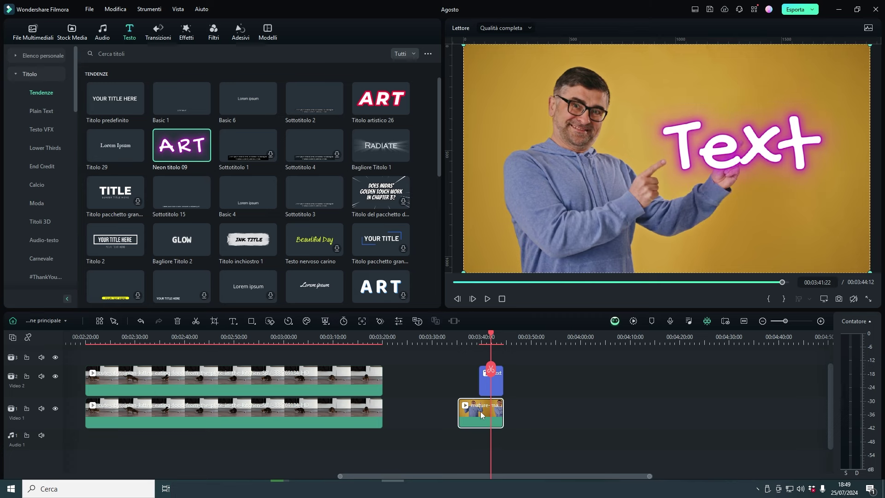
pyautogui.moveTo(588, 269); pyautogui.dragTo(589, 282)
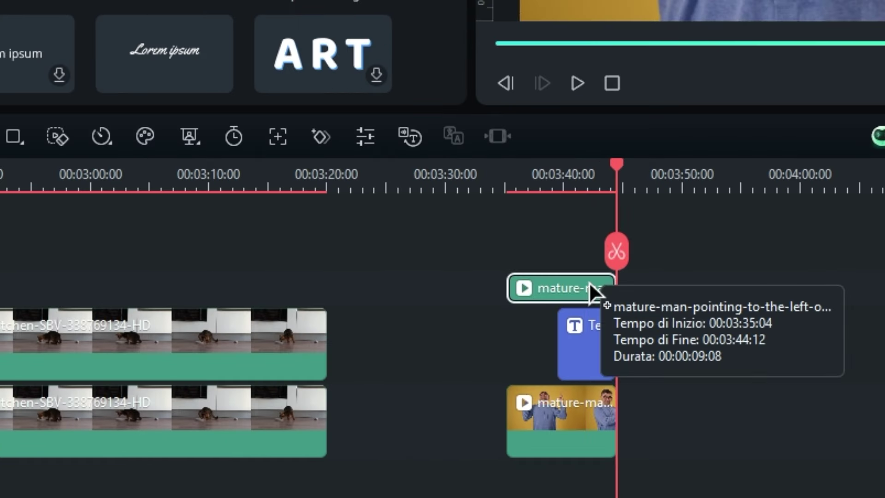
pyautogui.click(597, 178)
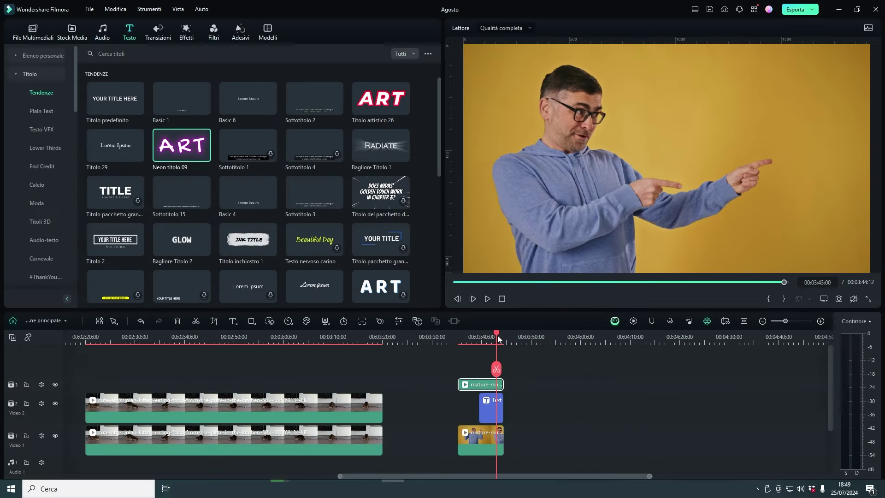
pyautogui.moveTo(497, 335); pyautogui.dragTo(494, 334)
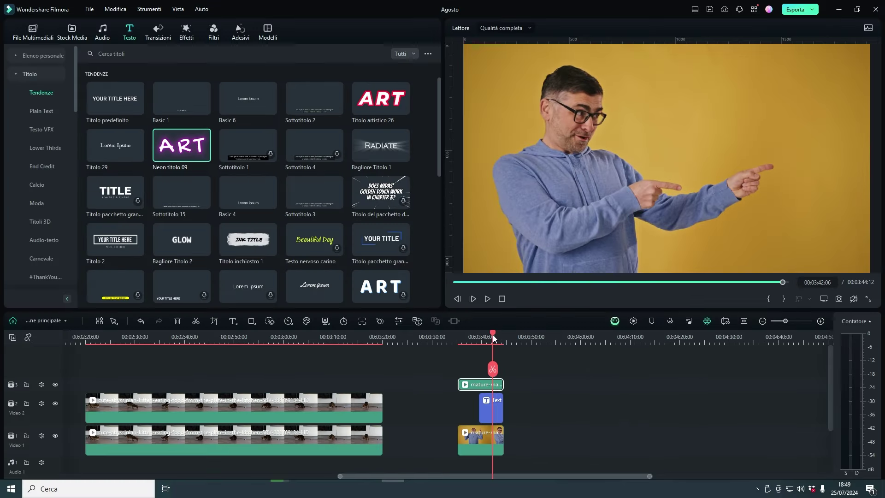
# Step: Draw a closed freeform pen mask around the man's raised pointing hand on the top clip at 00:03:40:12
pyautogui.doubleClick(480, 385)
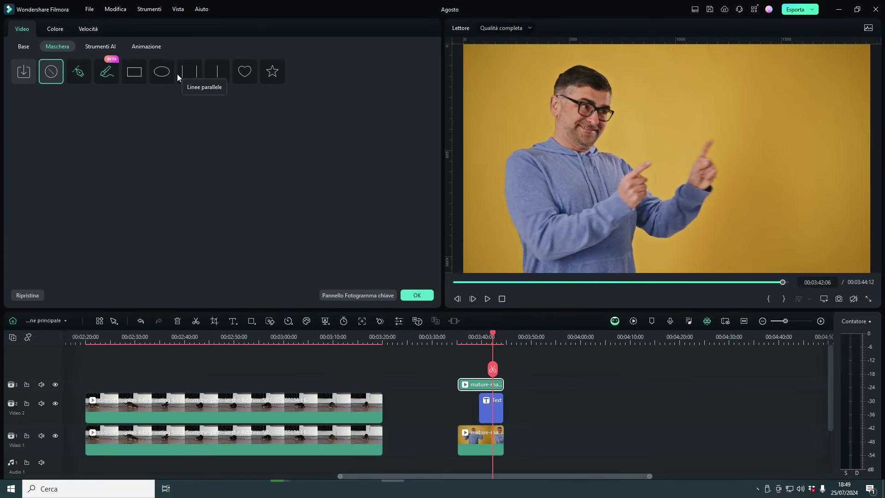
pyautogui.click(484, 337)
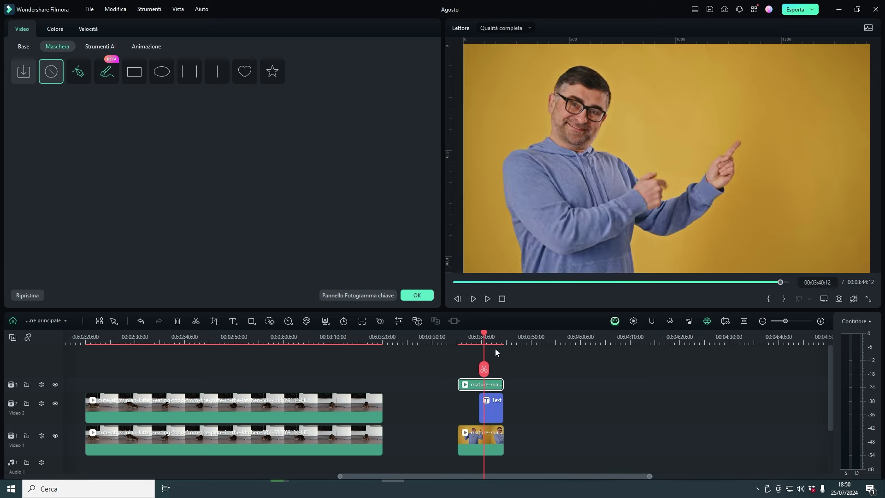
pyautogui.click(78, 72)
pyautogui.click(732, 180)
pyautogui.click(734, 161)
pyautogui.click(737, 149)
pyautogui.click(745, 141)
pyautogui.click(735, 138)
pyautogui.click(724, 151)
pyautogui.click(712, 161)
pyautogui.click(703, 177)
pyautogui.click(719, 194)
pyautogui.click(732, 181)
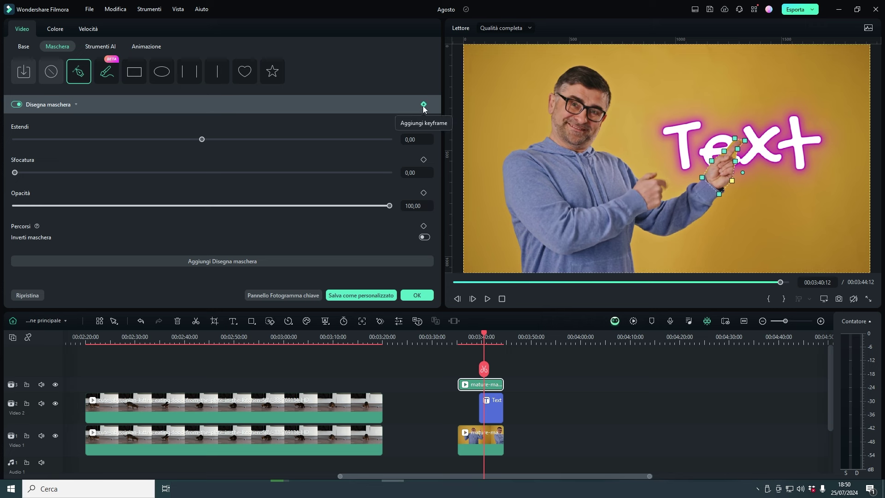
# Step: Check the hand mask at neighbouring frames, and reset the top clip's mask
pyautogui.click(480, 338)
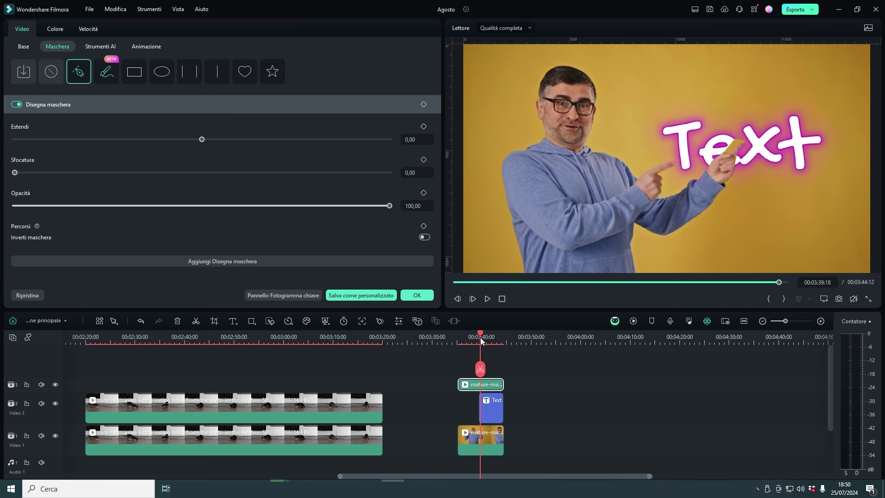
pyautogui.click(484, 338)
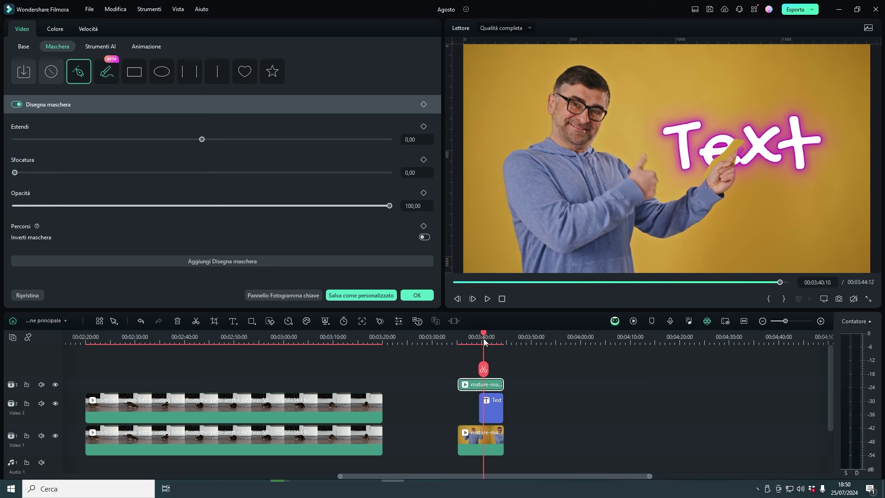
pyautogui.click(26, 295)
pyautogui.click(417, 296)
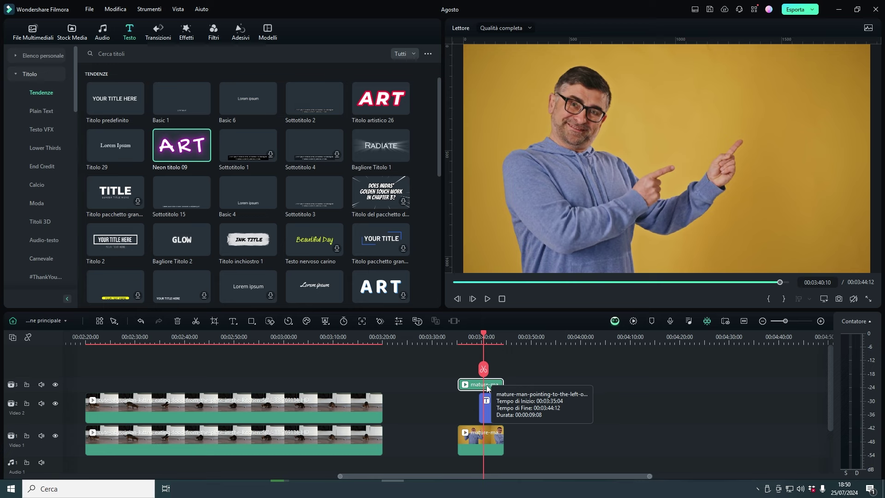
pyautogui.doubleClick(487, 388)
pyautogui.click(416, 296)
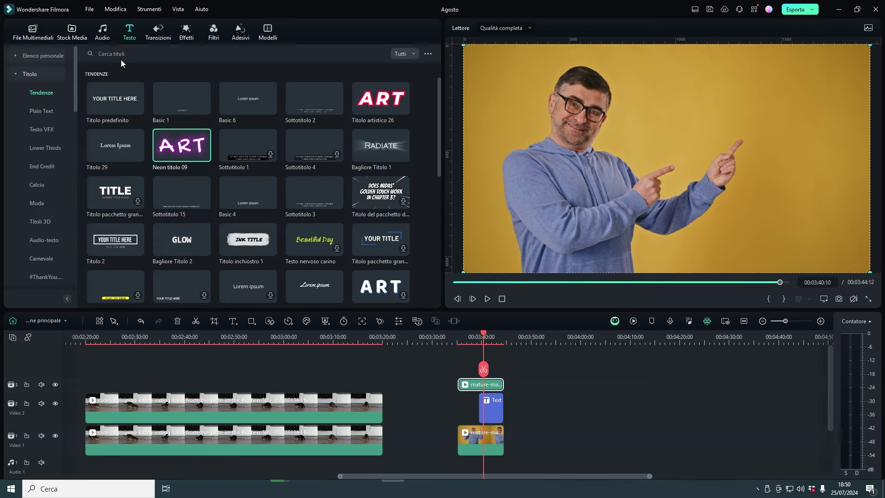
# Step: Enable Smart Cutout (Ritaglio intelligente) on the top man clip and brush-select his whole figure at 00:00:05:06 in the cutout editor
pyautogui.doubleClick(479, 386)
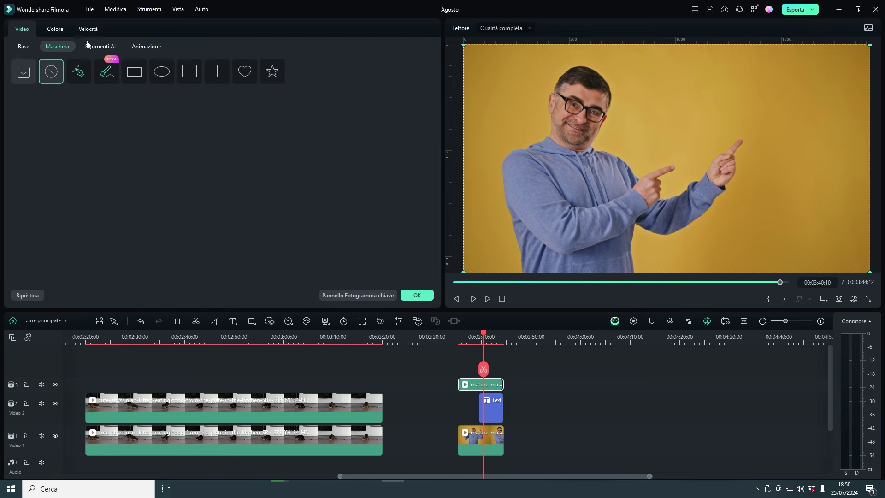
pyautogui.click(102, 47)
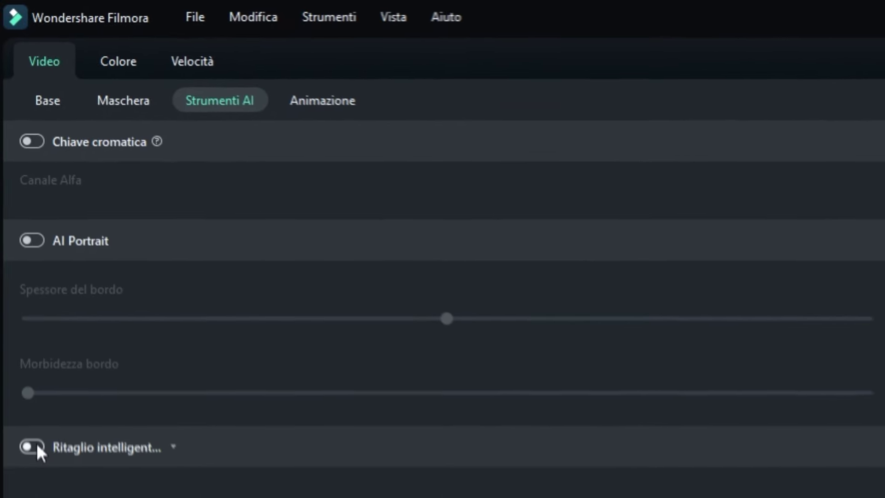
pyautogui.click(34, 476)
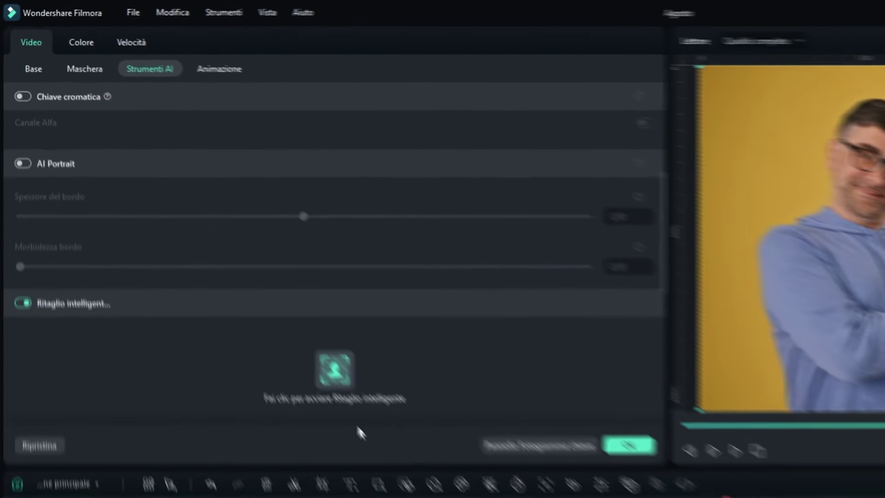
pyautogui.click(335, 370)
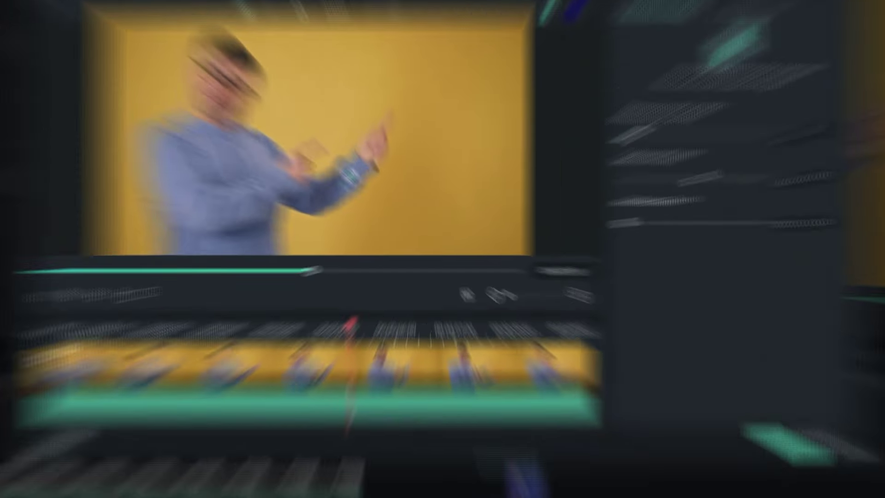
pyautogui.moveTo(344, 184); pyautogui.dragTo(379, 139)
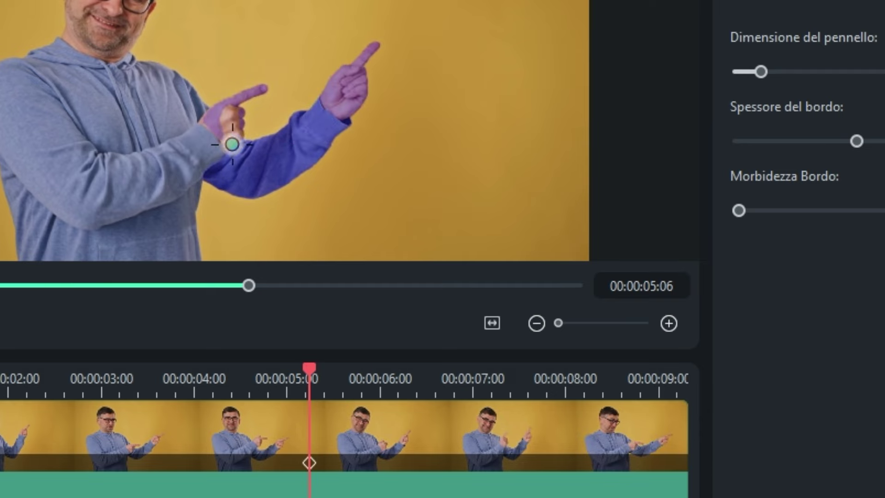
pyautogui.moveTo(228, 127); pyautogui.dragTo(131, 4)
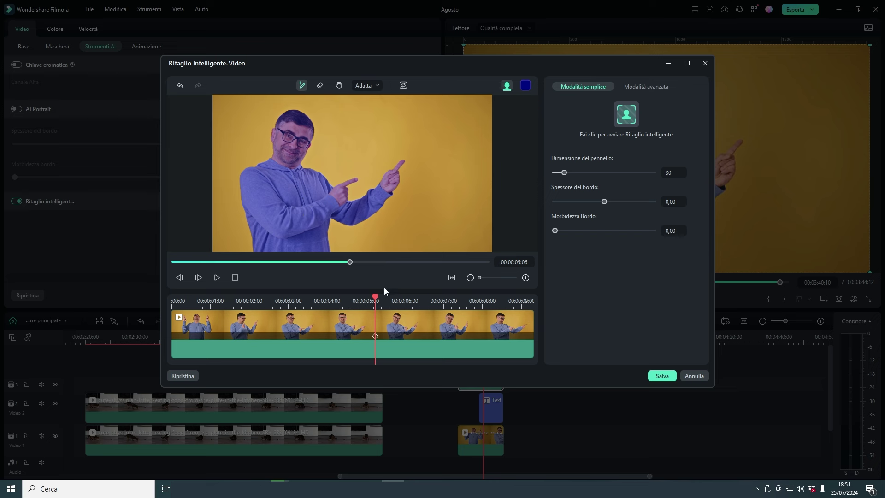
# Step: Run the smart cutout in both directions in advanced mode, set the edge softness (Morbidezza Bordo) to 1,03 and save it
pyautogui.click(631, 87)
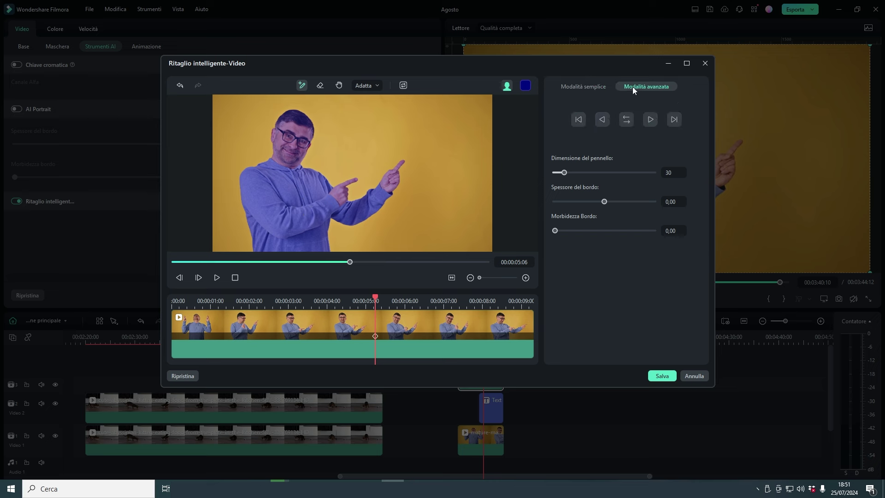
pyautogui.click(627, 120)
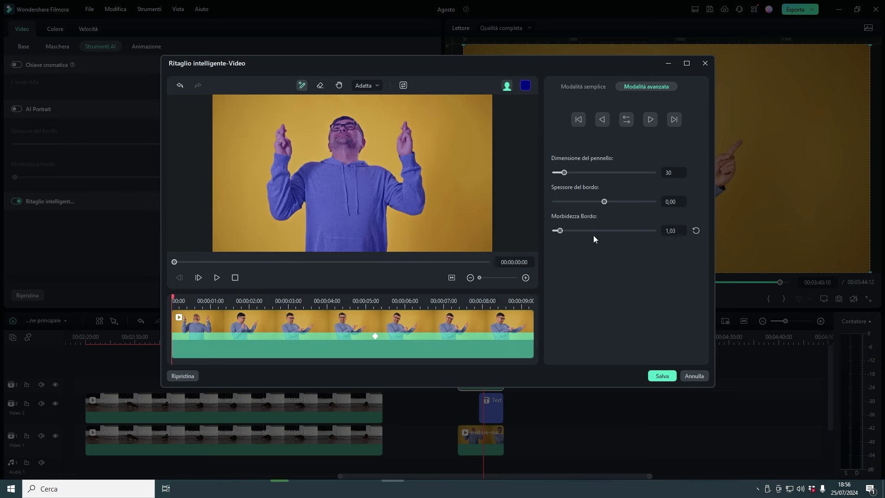
pyautogui.moveTo(563, 233)
pyautogui.mouseDown()
pyautogui.moveTo(575, 234)
pyautogui.moveTo(541, 233)
pyautogui.moveTo(570, 233)
pyautogui.moveTo(563, 235)
pyautogui.mouseUp()
pyautogui.click(662, 376)
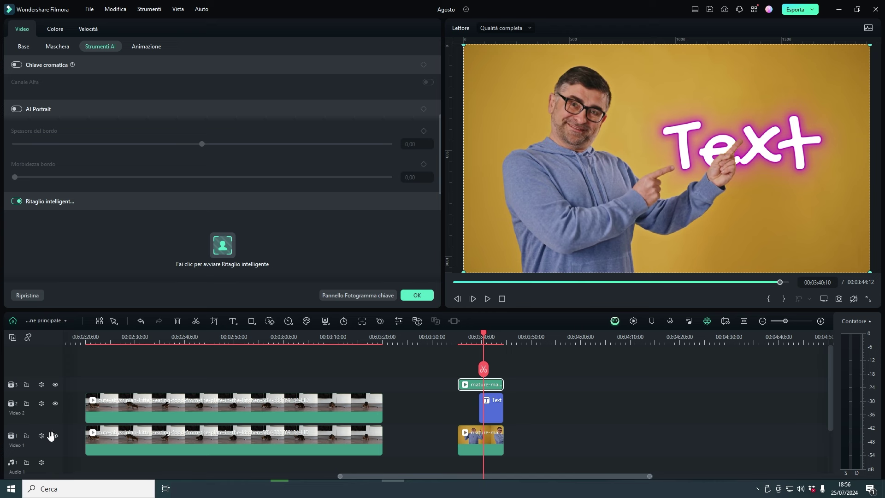
# Step: Check the man's cutout by toggling the visibility of the third and first video tracks, and inspect it at 00:03:41:08
pyautogui.click(56, 384)
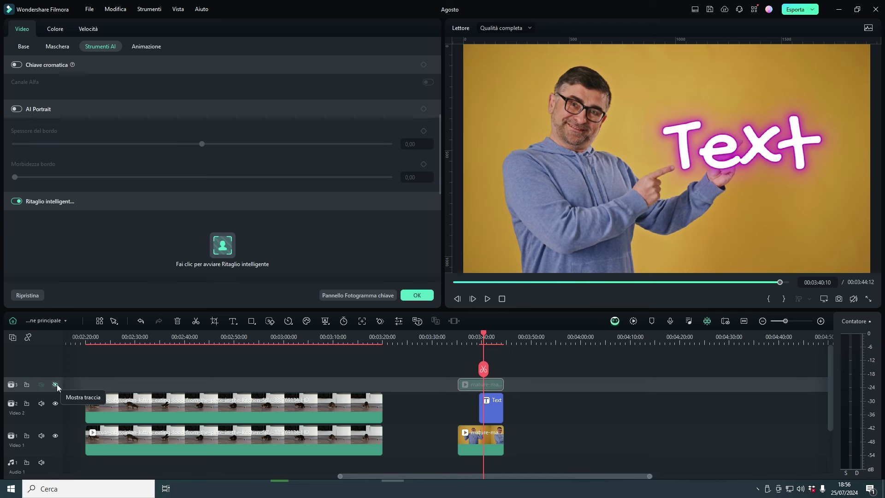
pyautogui.click(56, 384)
pyautogui.click(56, 435)
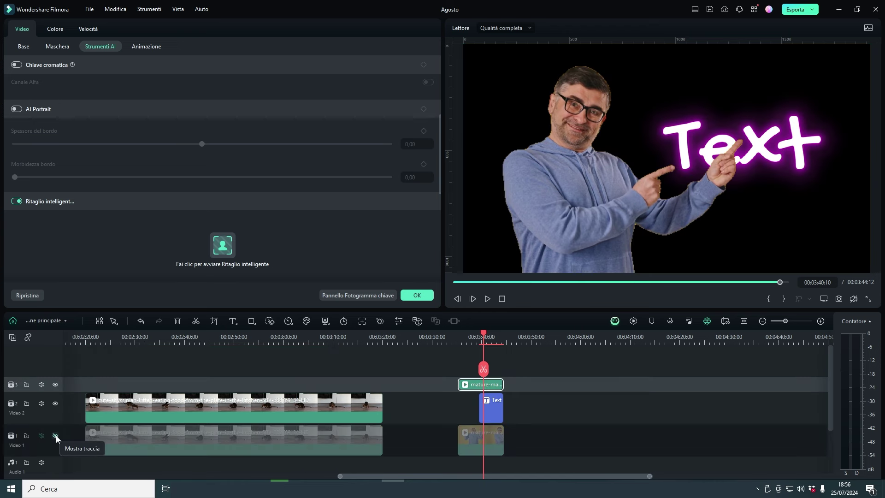
pyautogui.click(56, 435)
pyautogui.moveTo(483, 344); pyautogui.dragTo(488, 346)
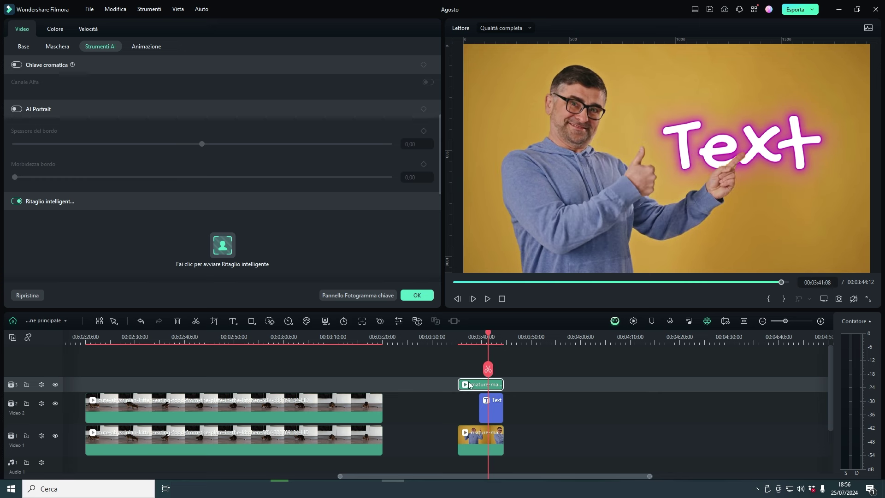
# Step: Reposition the Text title in the preview so it sits behind the man's two raised hands
pyautogui.click(491, 419)
pyautogui.click(764, 148)
pyautogui.click(497, 416)
pyautogui.click(26, 384)
pyautogui.moveTo(790, 150)
pyautogui.mouseDown()
pyautogui.moveTo(730, 216)
pyautogui.moveTo(725, 147)
pyautogui.moveTo(656, 82)
pyautogui.moveTo(576, 286)
pyautogui.moveTo(582, 145)
pyautogui.moveTo(752, 138)
pyautogui.moveTo(607, 177)
pyautogui.moveTo(698, 112)
pyautogui.mouseUp()
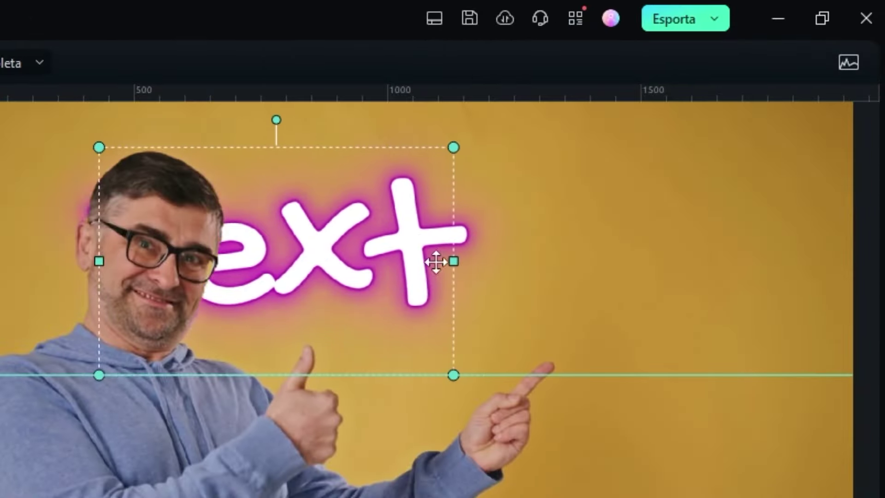
pyautogui.moveTo(435, 261); pyautogui.dragTo(586, 322)
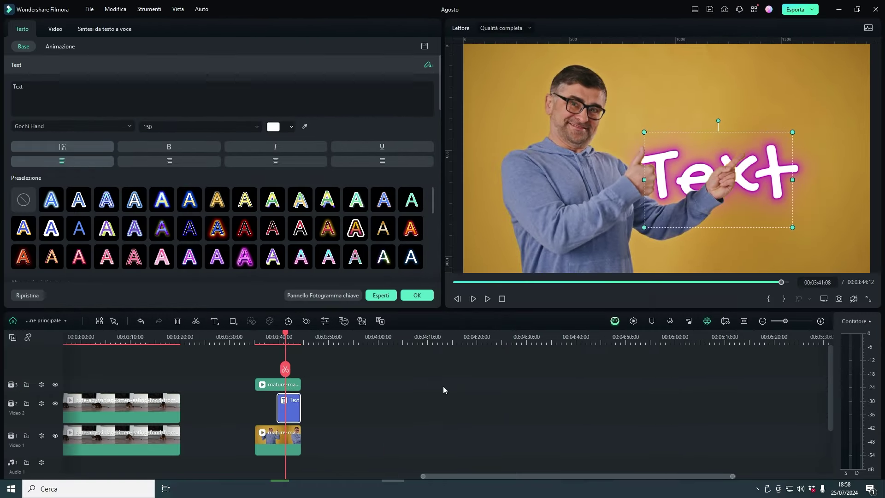
# Step: Close the title settings and place the inside-elevator-and-doors-open clip on the second video track, past the man clips
pyautogui.click(364, 337)
pyautogui.click(386, 336)
pyautogui.click(417, 296)
pyautogui.click(32, 33)
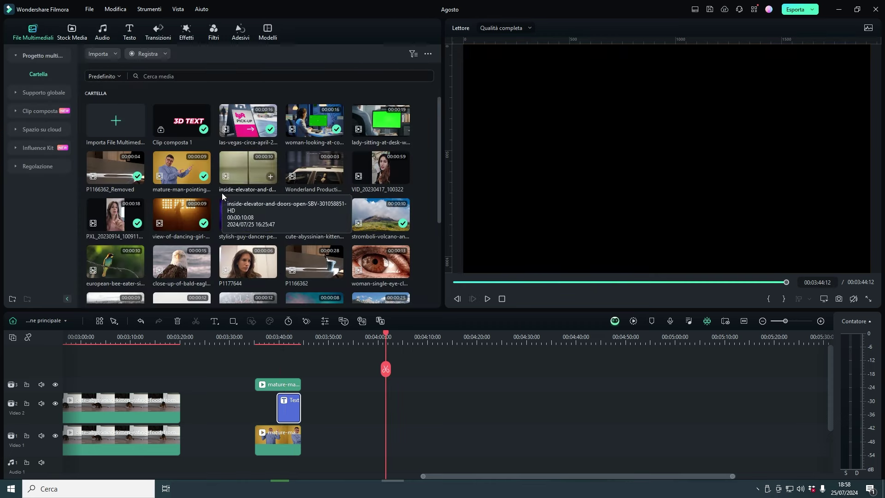
pyautogui.scroll(-2, 287, 282)
pyautogui.scroll(-1, 288, 282)
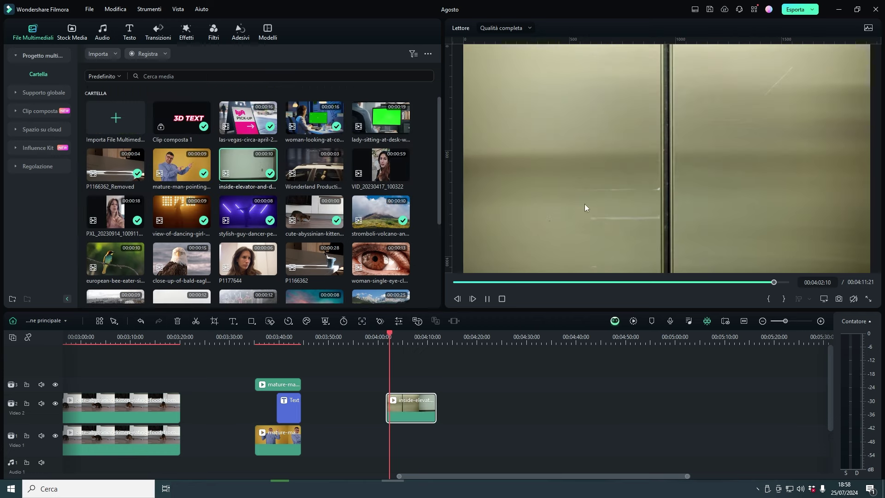
# Step: Preview the elevator doors opening and move the elevator clip down to the first video track
pyautogui.press('space')
pyautogui.press('space')
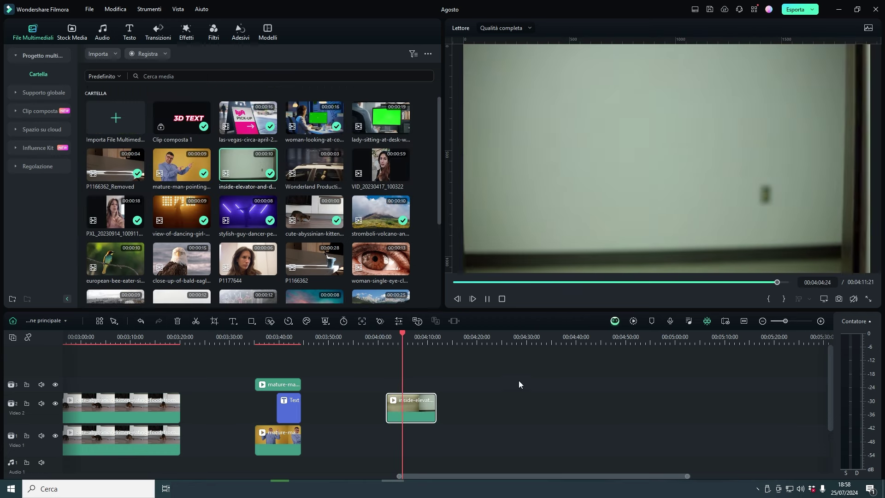
pyautogui.click(417, 337)
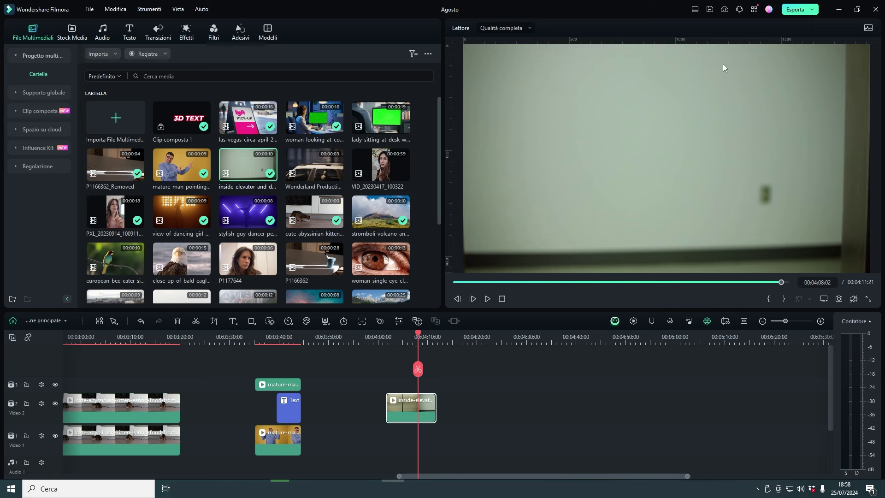
pyautogui.moveTo(407, 339)
pyautogui.mouseDown()
pyautogui.moveTo(393, 347)
pyautogui.moveTo(407, 355)
pyautogui.moveTo(399, 353)
pyautogui.mouseUp()
pyautogui.moveTo(417, 408); pyautogui.dragTo(416, 438)
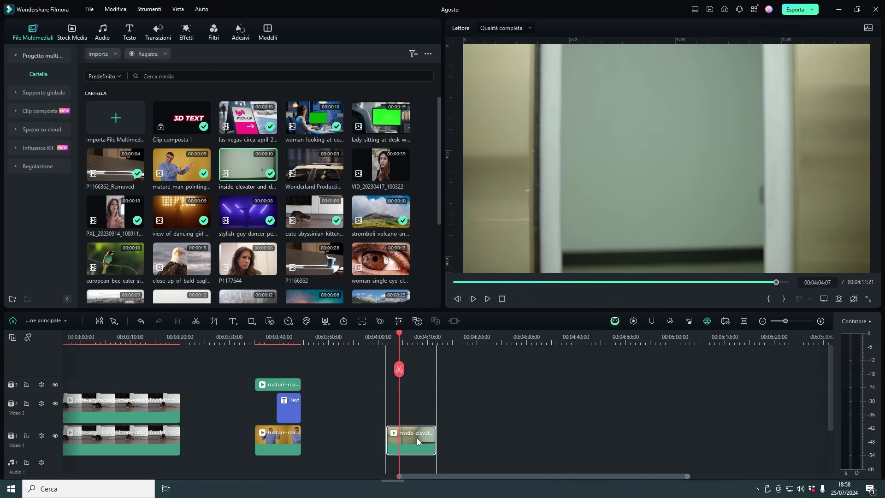
# Step: Examine how the elevator doors open from closed to fully open, ending at 00:04:04:11
pyautogui.click(394, 337)
pyautogui.moveTo(393, 335); pyautogui.dragTo(394, 341)
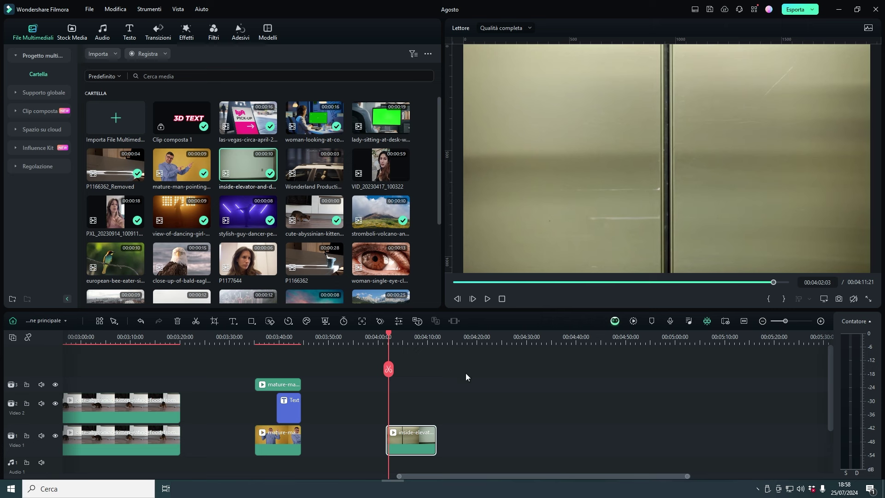
pyautogui.moveTo(409, 335); pyautogui.dragTo(400, 340)
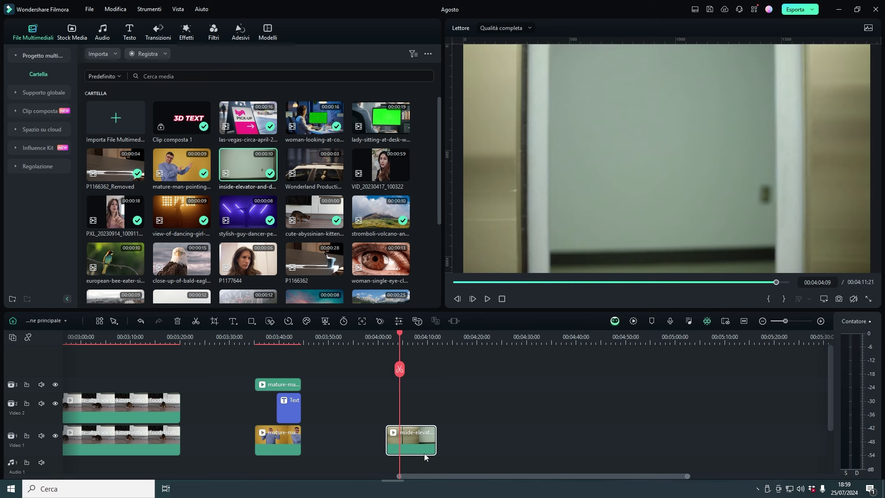
pyautogui.moveTo(409, 333); pyautogui.dragTo(397, 339)
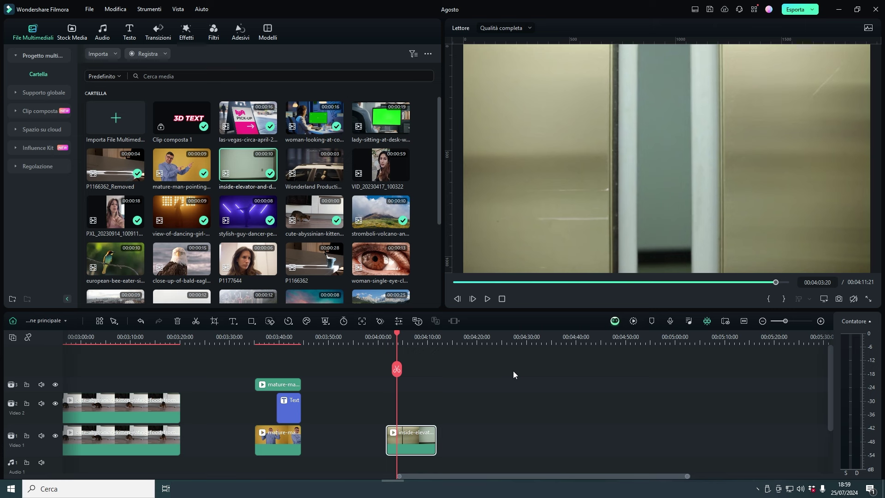
pyautogui.press('space')
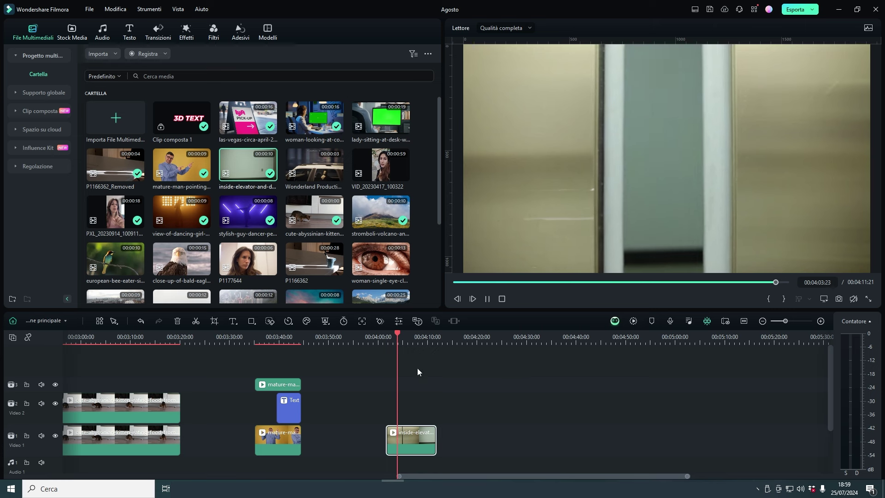
pyautogui.click(391, 334)
pyautogui.moveTo(391, 334); pyautogui.dragTo(388, 336)
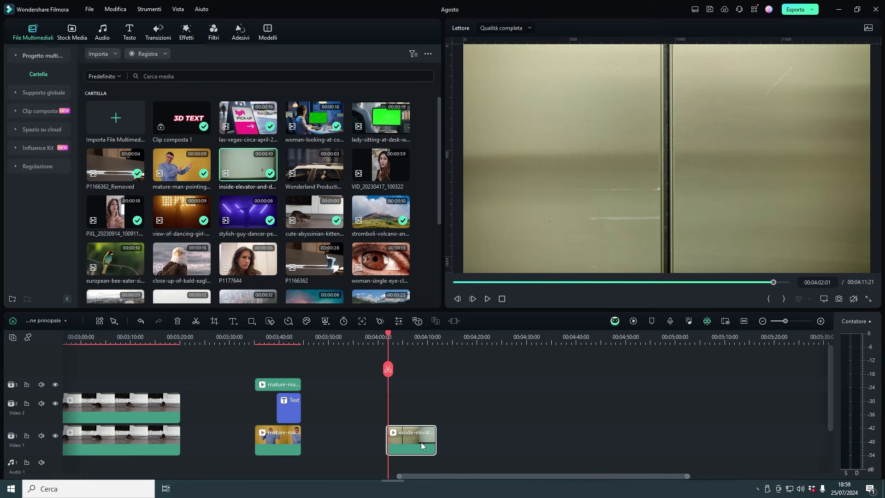
pyautogui.moveTo(388, 339); pyautogui.dragTo(400, 336)
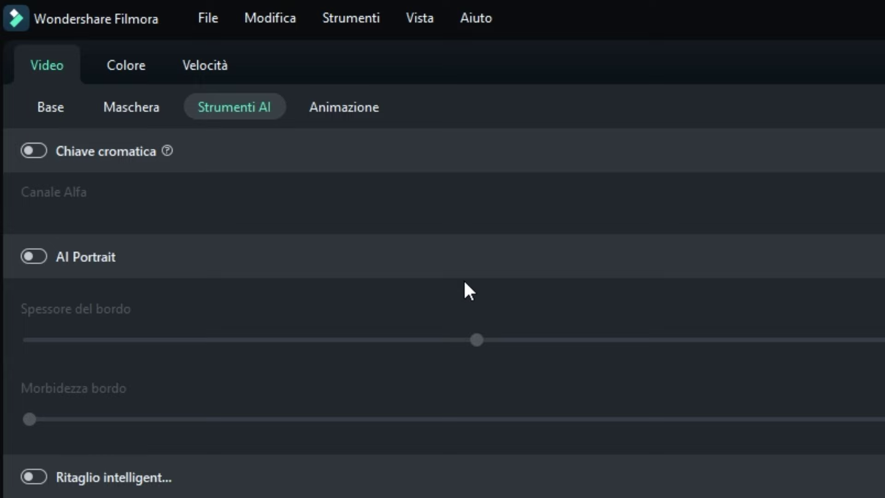
# Step: Try a four-point pen mask around the open doorway of the elevator clip, and remove it
pyautogui.click(125, 109)
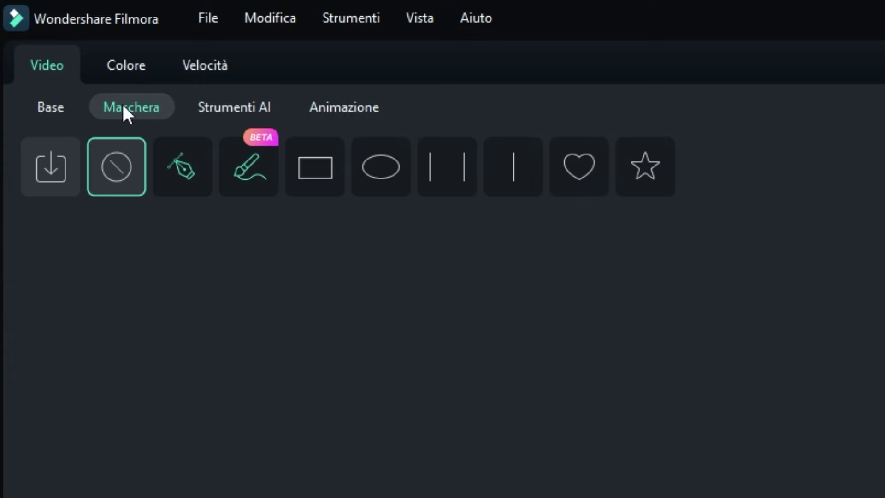
pyautogui.click(183, 167)
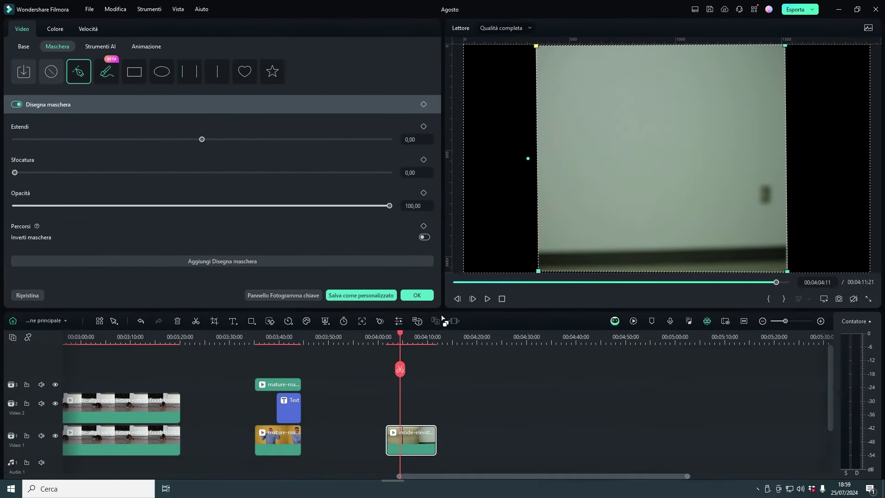
pyautogui.click(51, 73)
# Step: Fit a rectangle mask over the elevator doorway, 72,85% wide and 80,54% high, positioned at X -27,22 and Y 112,35
pyautogui.click(134, 76)
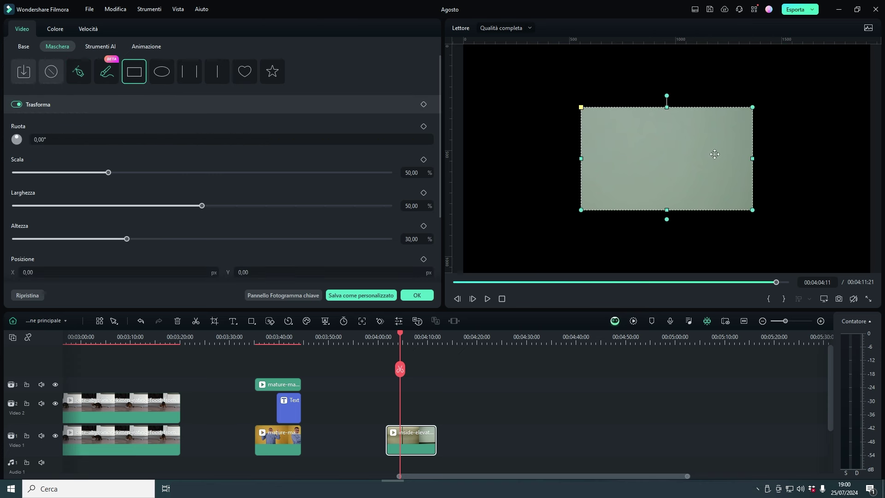
pyautogui.moveTo(667, 211); pyautogui.dragTo(471, 194)
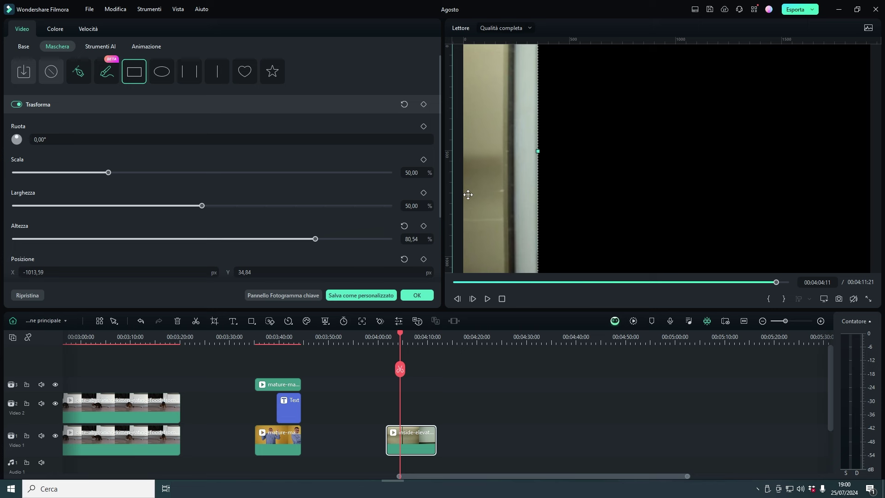
pyautogui.moveTo(520, 178); pyautogui.dragTo(777, 135)
pyautogui.moveTo(720, 175); pyautogui.dragTo(721, 181)
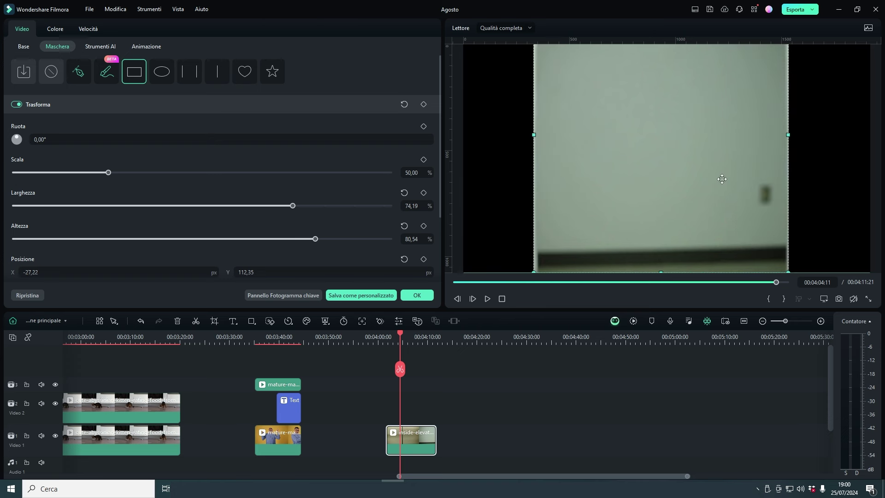
# Step: Invert the elevator clip's rectangle mask and add a keyframe for its transform at 00:04:04:11
pyautogui.scroll(-3, 181, 183)
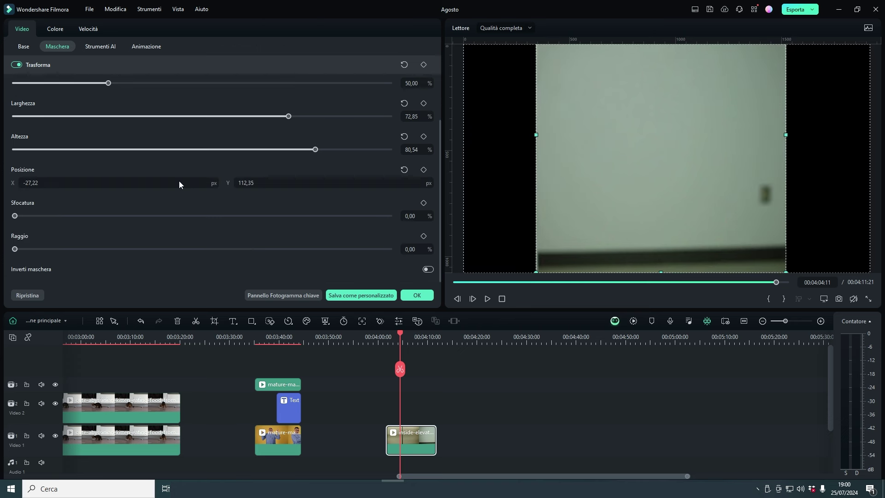
pyautogui.click(428, 270)
pyautogui.scroll(4, 433, 192)
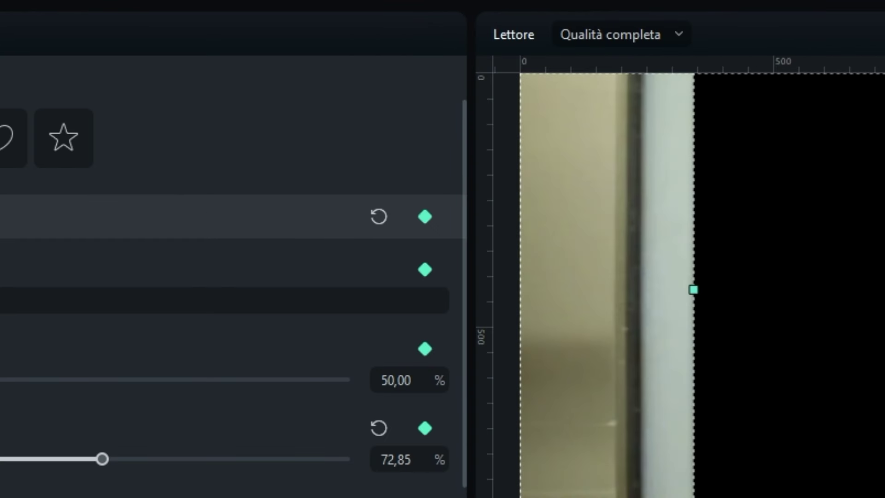
# Step: Widen the inverted mask to 88,98% centred at X 0,00, and check it at 00:04:05:14 and 00:04:04:11
pyautogui.moveTo(693, 302); pyautogui.dragTo(635, 301)
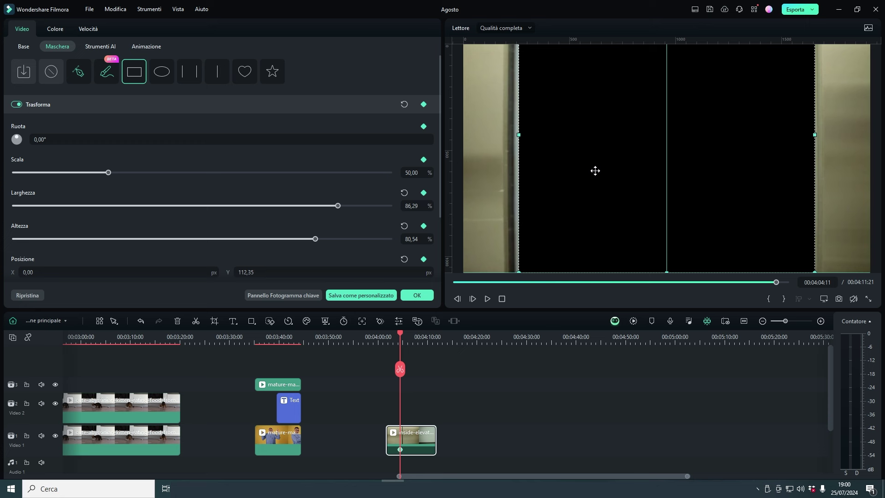
pyautogui.click(405, 332)
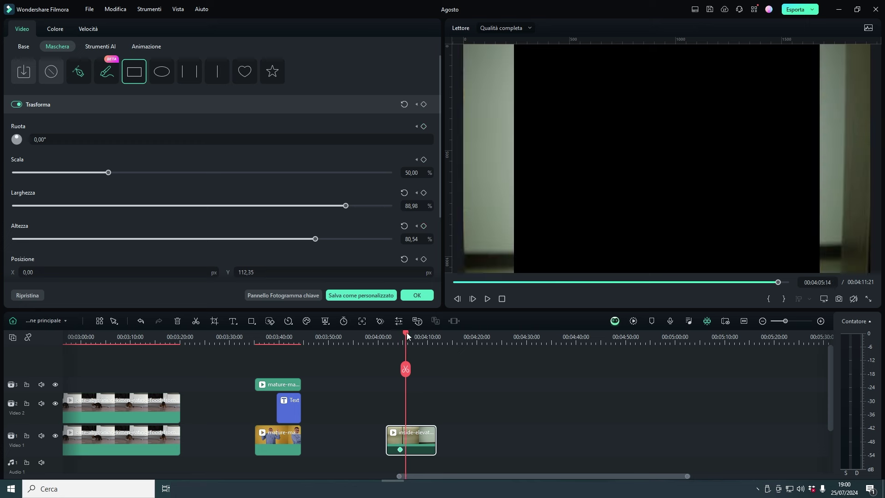
pyautogui.moveTo(405, 333); pyautogui.dragTo(400, 334)
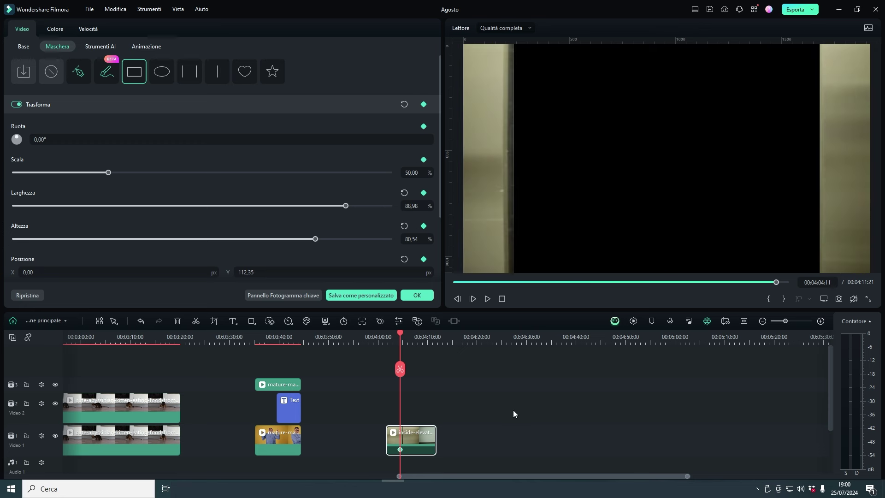
# Step: Review the masked kitten clips at 00:03:13:09 and the man with the title at 00:03:40:16
pyautogui.moveTo(445, 338); pyautogui.dragTo(458, 338)
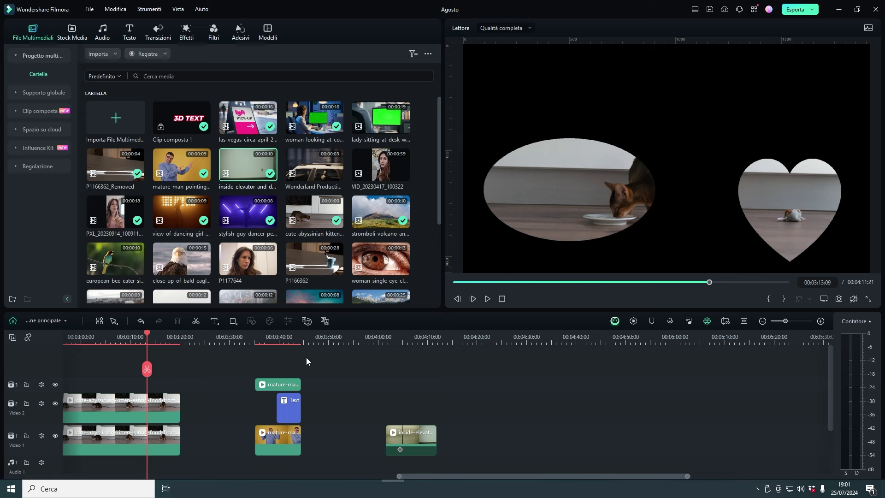
pyautogui.click(292, 343)
pyautogui.moveTo(293, 342); pyautogui.dragTo(282, 337)
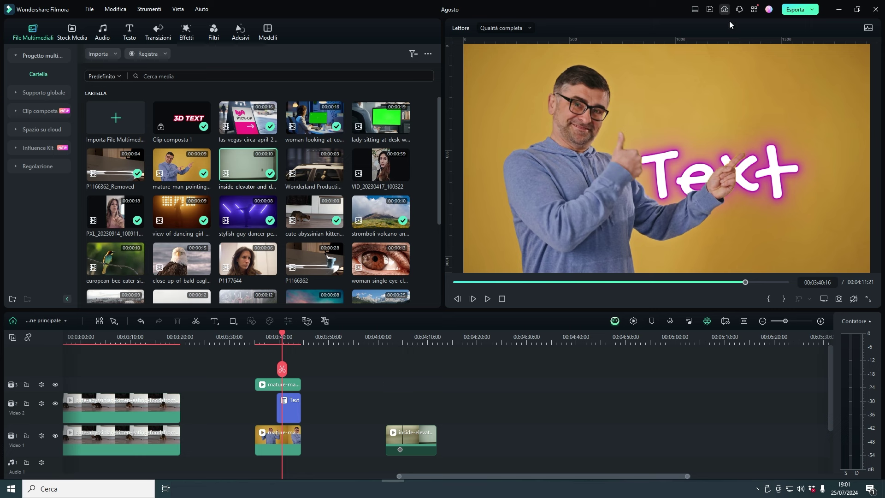
# Step: Open the local export settings, review the available output formats and choose MP4
pyautogui.click(794, 14)
pyautogui.scroll(-1, 608, 283)
pyautogui.scroll(1, 619, 186)
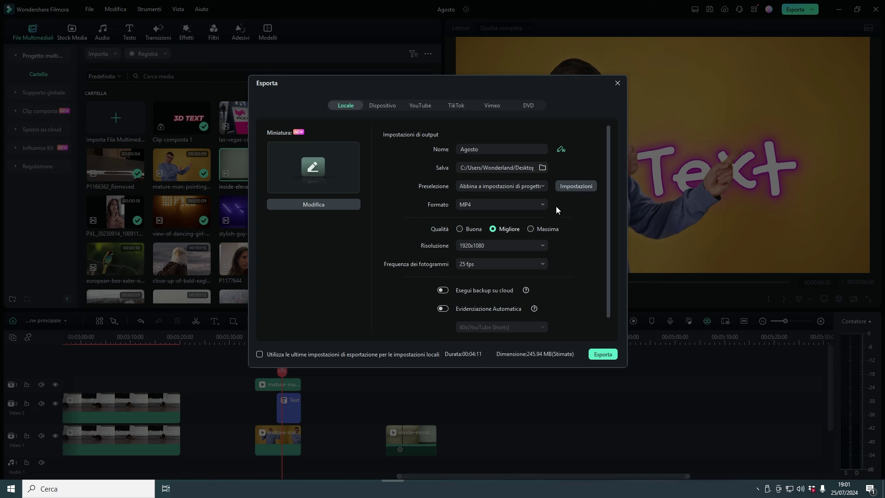
pyautogui.click(543, 205)
pyautogui.scroll(2, 518, 269)
pyautogui.click(585, 252)
pyautogui.click(532, 205)
pyautogui.scroll(3, 505, 226)
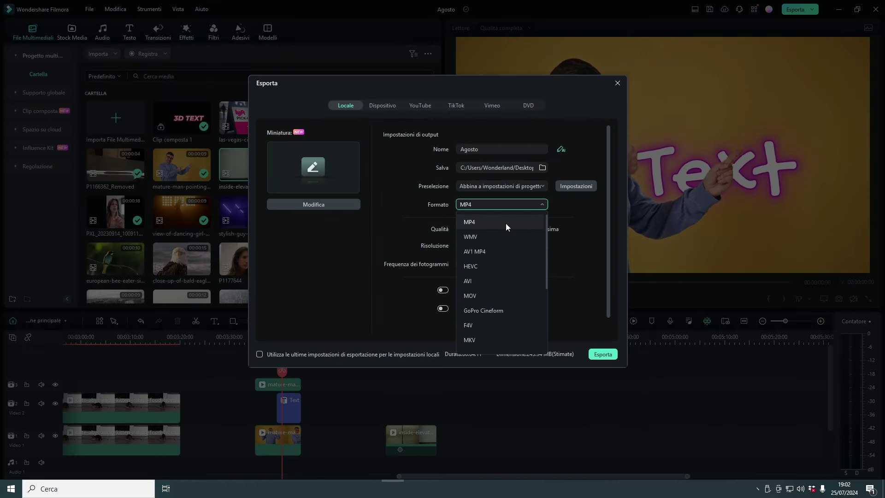
pyautogui.click(506, 224)
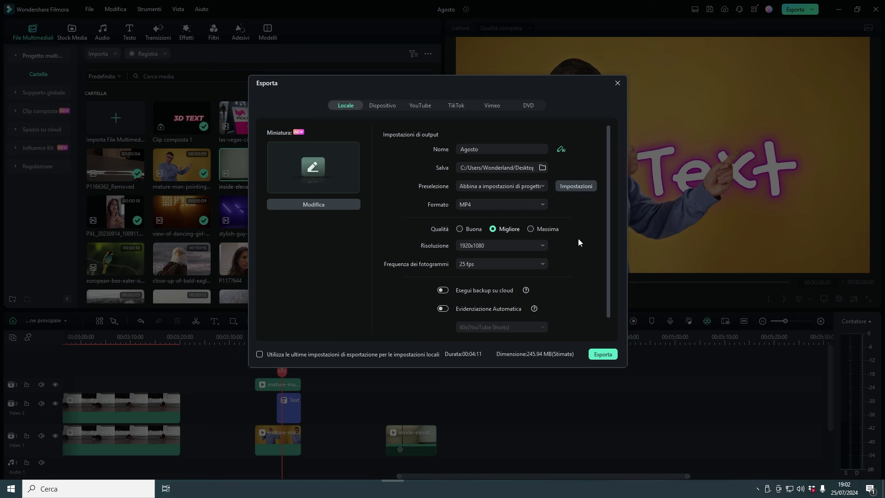
# Step: Set the export quality to Massima, view the detailed encoding settings, and leave the export without exporting
pyautogui.click(531, 228)
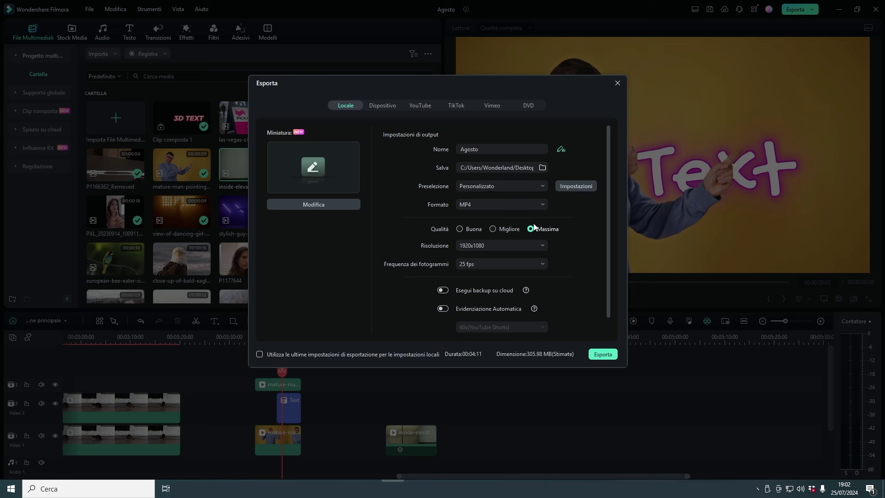
pyautogui.click(569, 187)
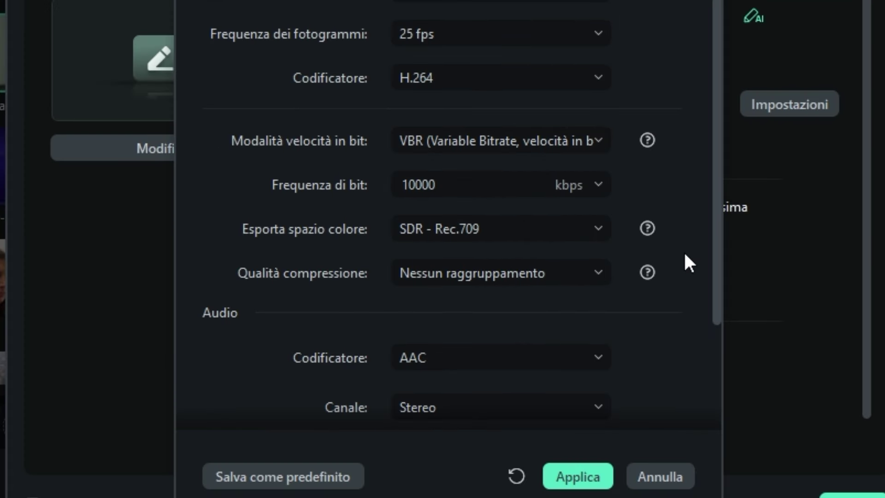
pyautogui.click(640, 476)
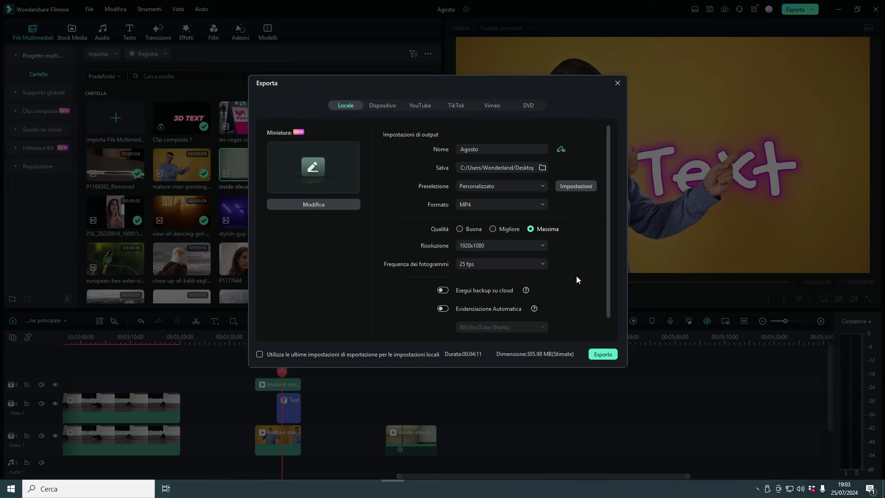
pyautogui.click(616, 84)
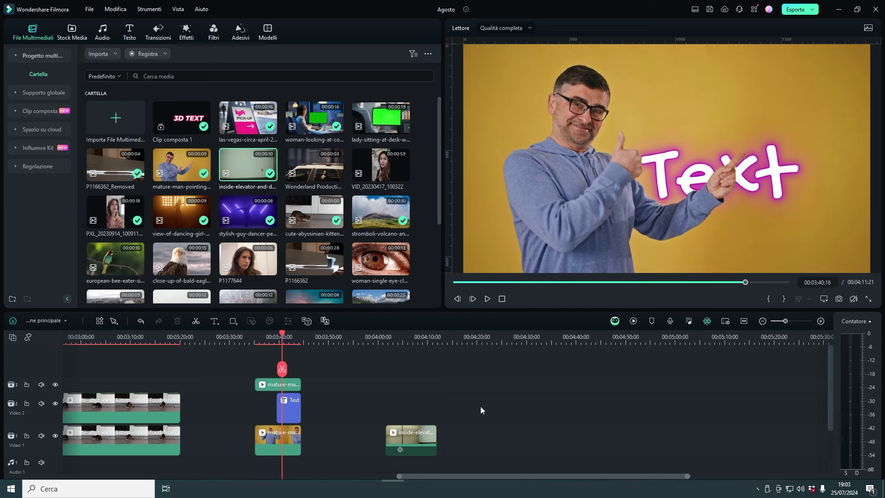